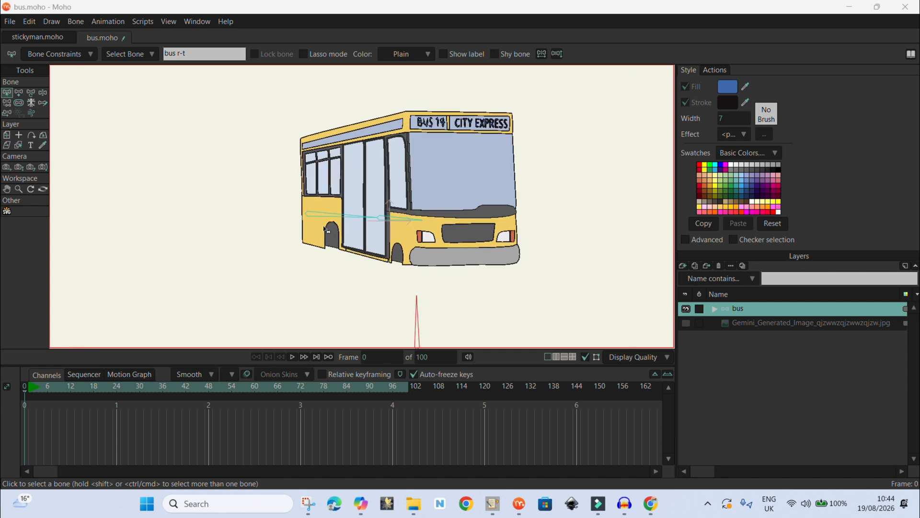
scroll(558, 74, "up", 3)
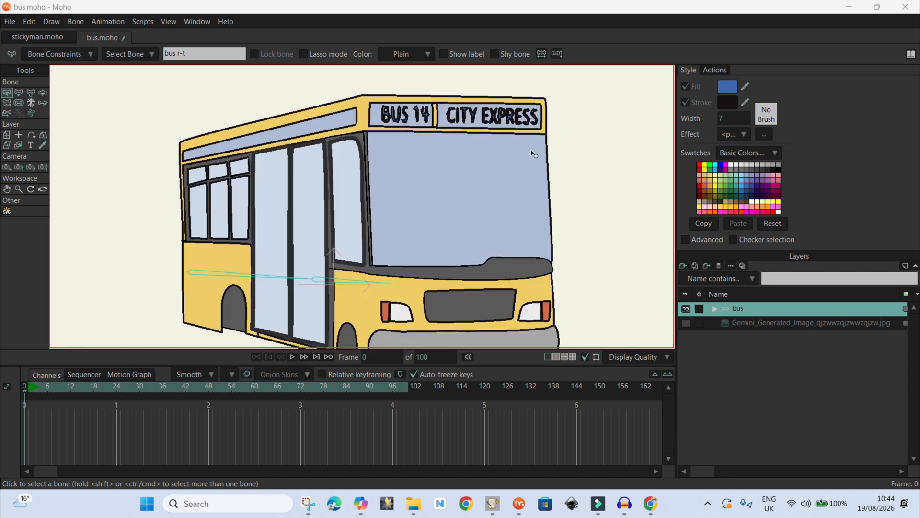
scroll(319, 97, "down", 1)
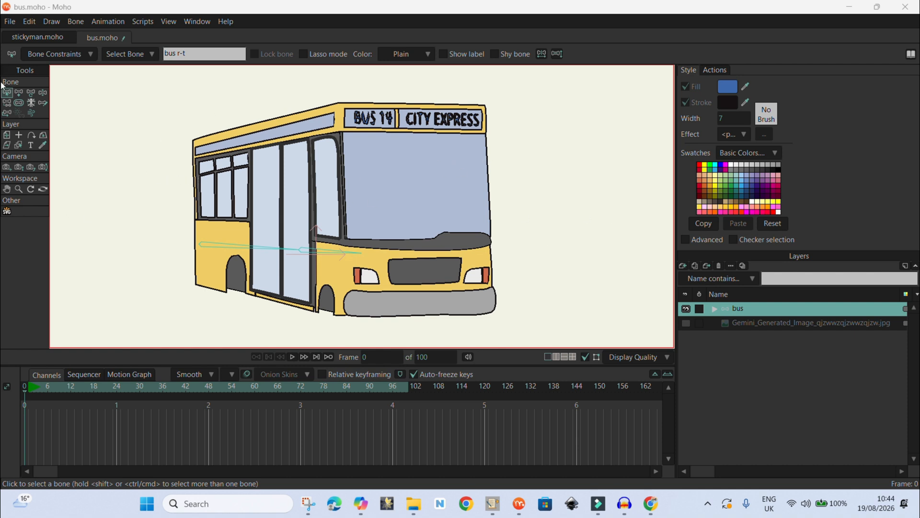
scroll(386, 118, "down", 1)
scroll(368, 326, "up", 1)
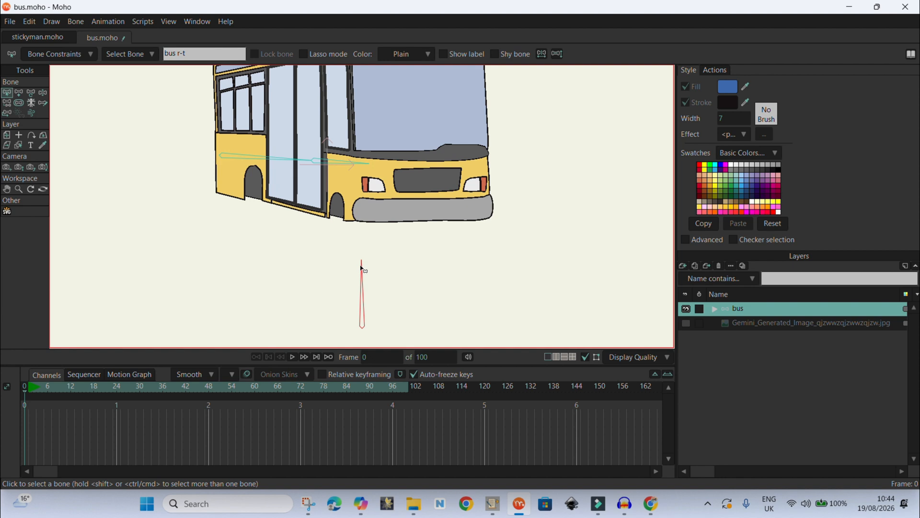
- Replace the existing action with a new action named bus r-t
left_click(716, 70)
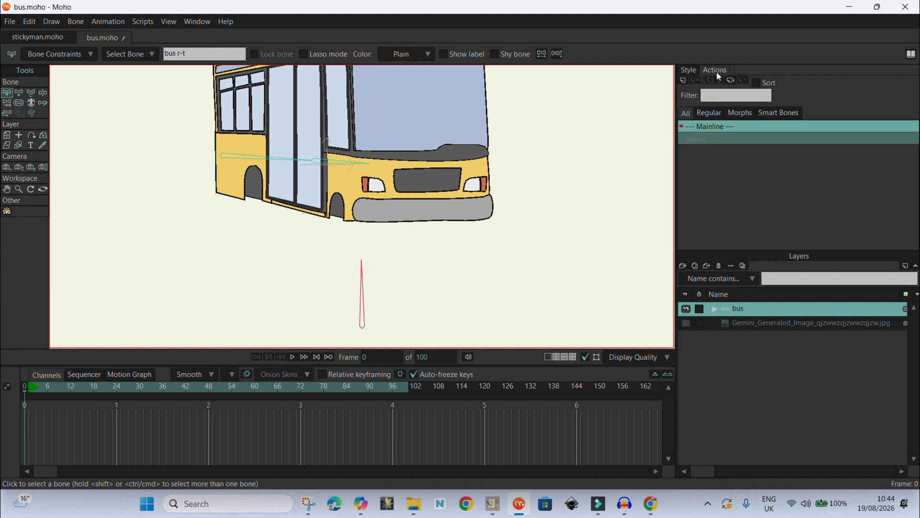
left_click(691, 139)
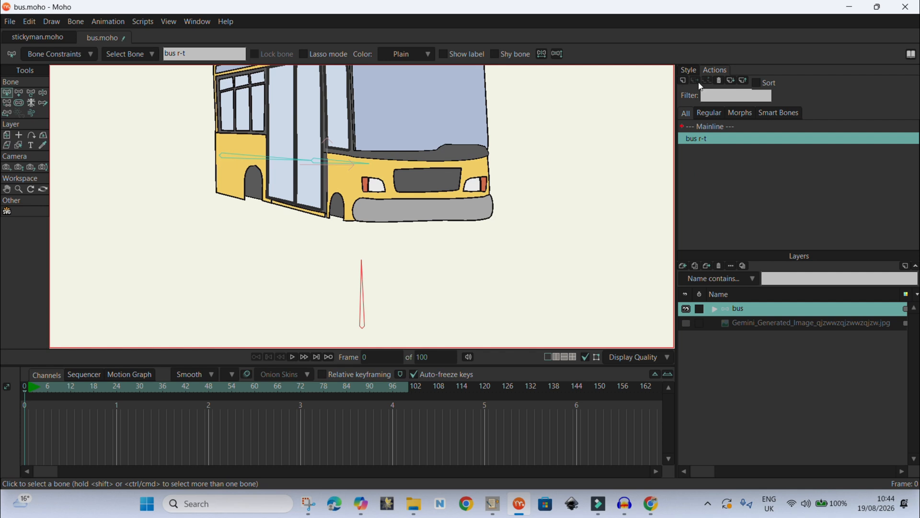
left_click(718, 80)
left_click(682, 80)
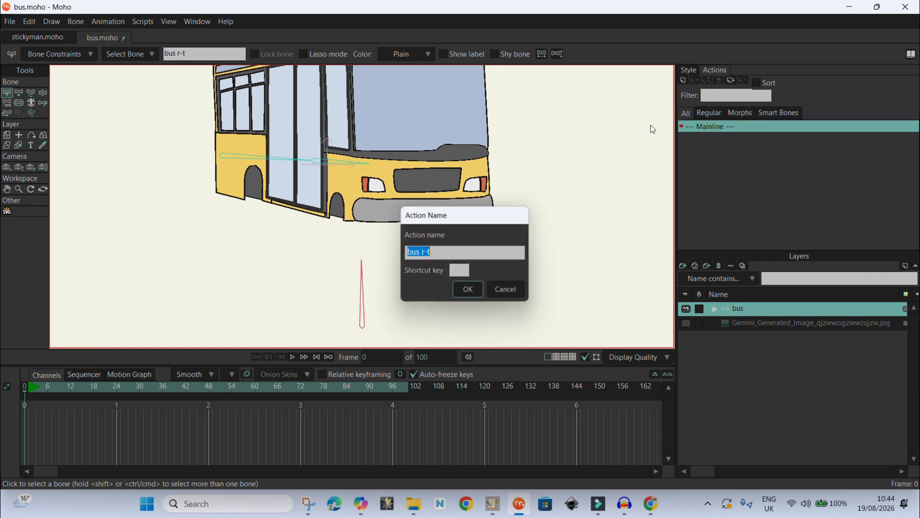
left_click(464, 287)
- At frame 96 of the action, rotate the bone to lie horizontally
left_click_drag(27, 402, 370, 411)
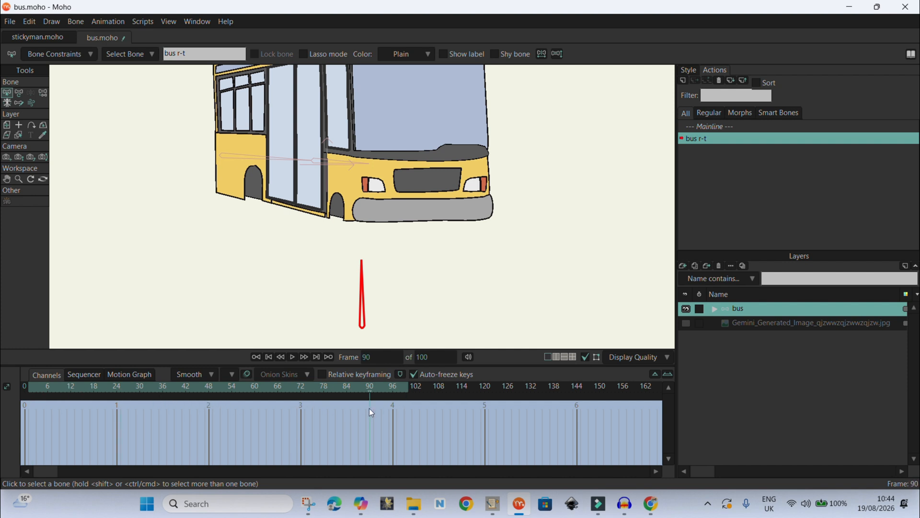
left_click(393, 416)
left_click(19, 94)
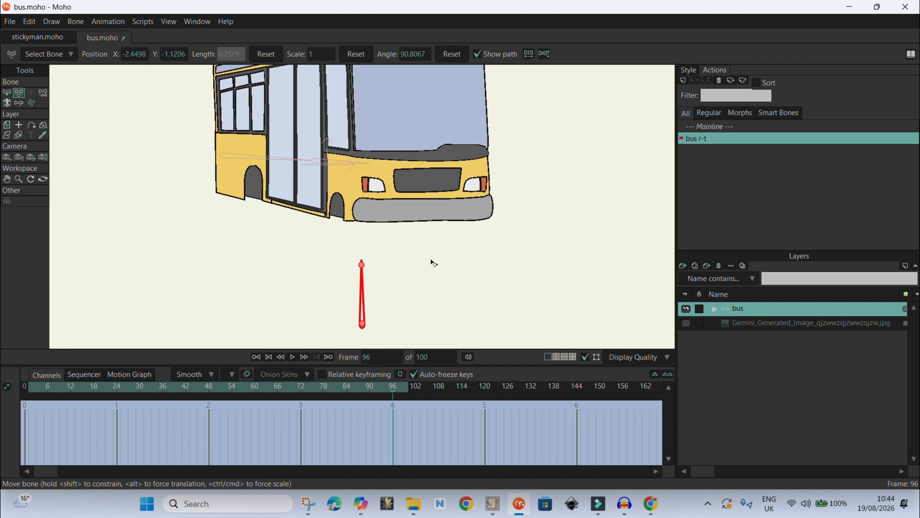
left_click_drag(371, 263, 433, 341)
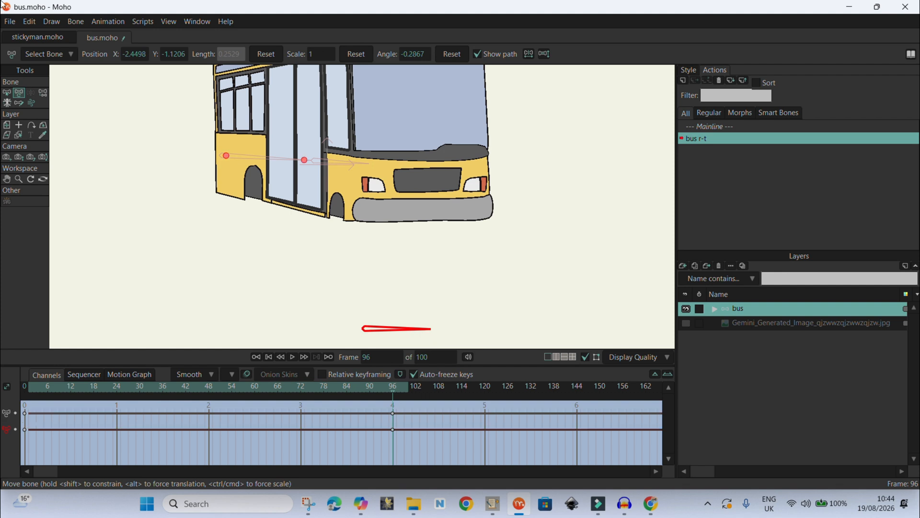
- Show the background image layer and select the bus sublayer inside the bus group
scroll(446, 269, "down", 3)
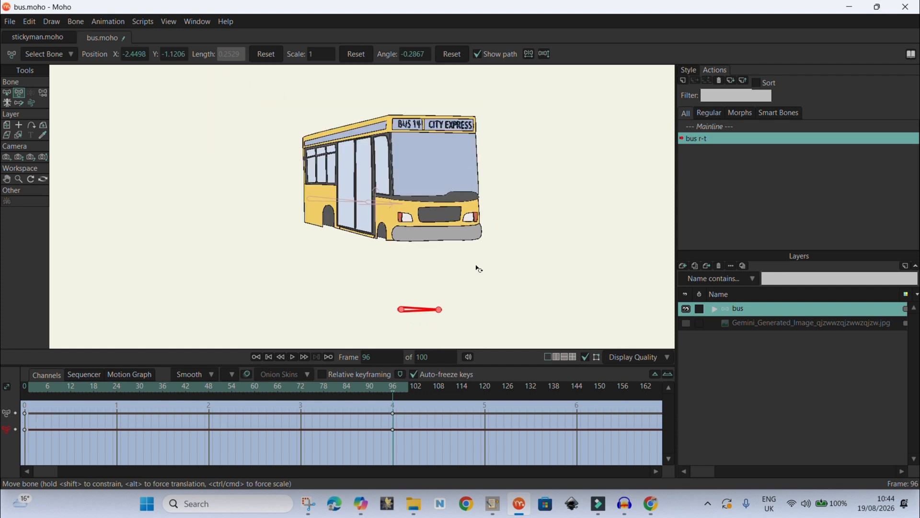
left_click(715, 309)
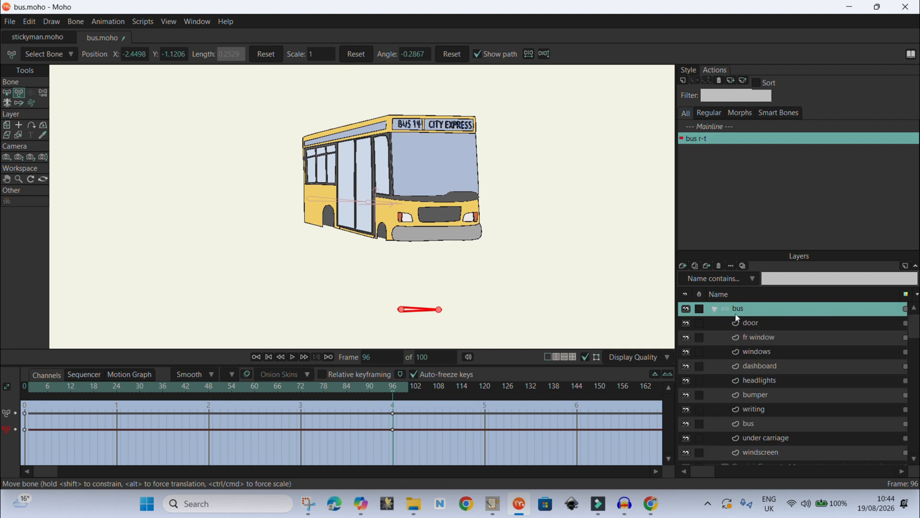
left_click(715, 309)
left_click(686, 323)
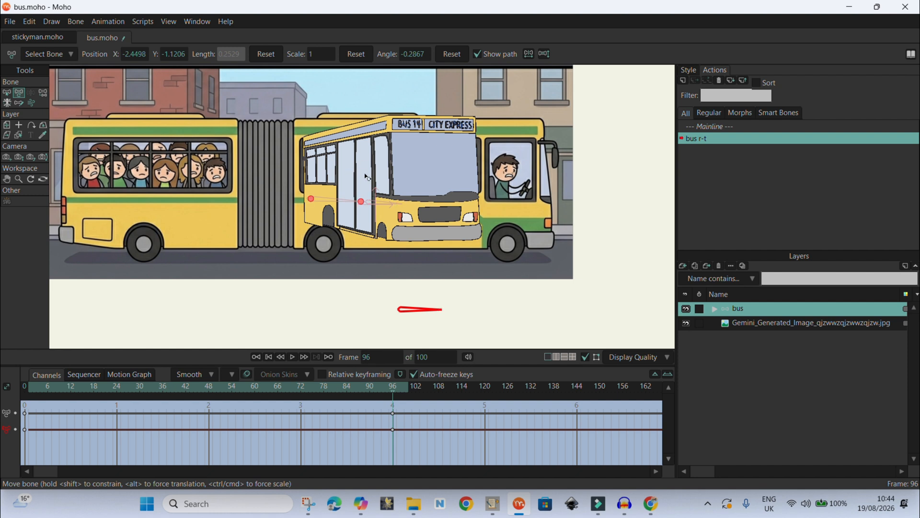
left_click(715, 308)
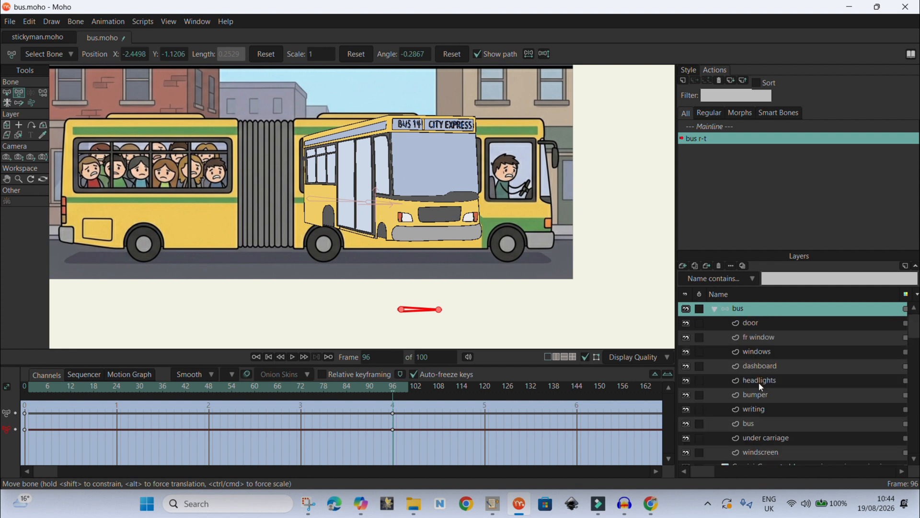
left_click(763, 425)
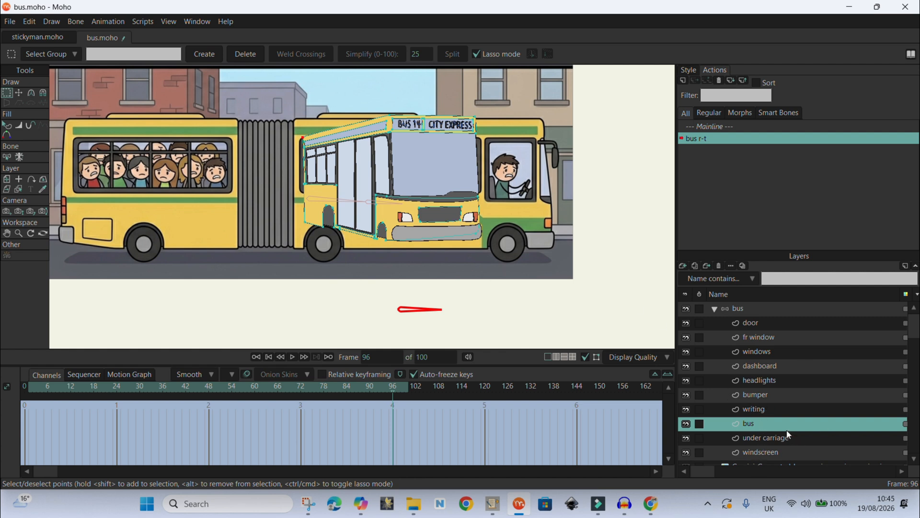
- Temporarily hide and reshow the door, fr window, windows, dashboard and headlights layers to check their parts
left_click(686, 323)
left_click(686, 337)
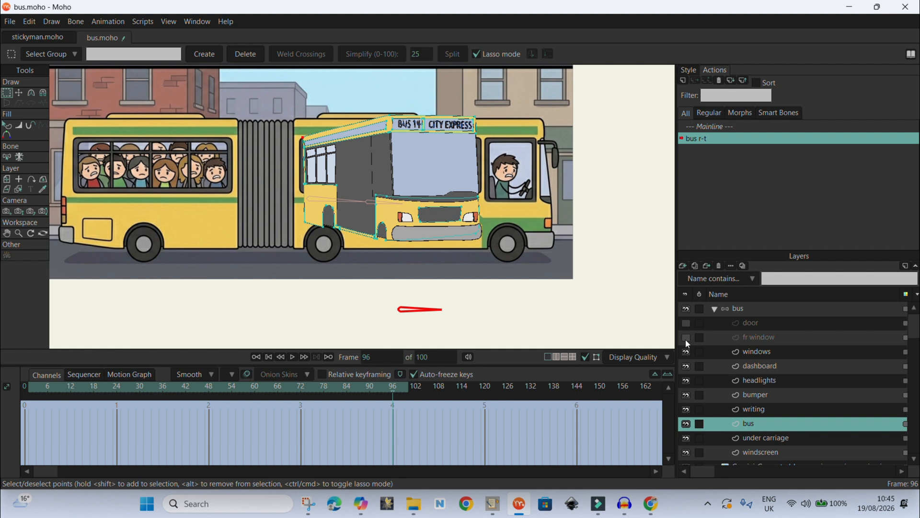
left_click(687, 351)
left_click(686, 366)
left_click(686, 380)
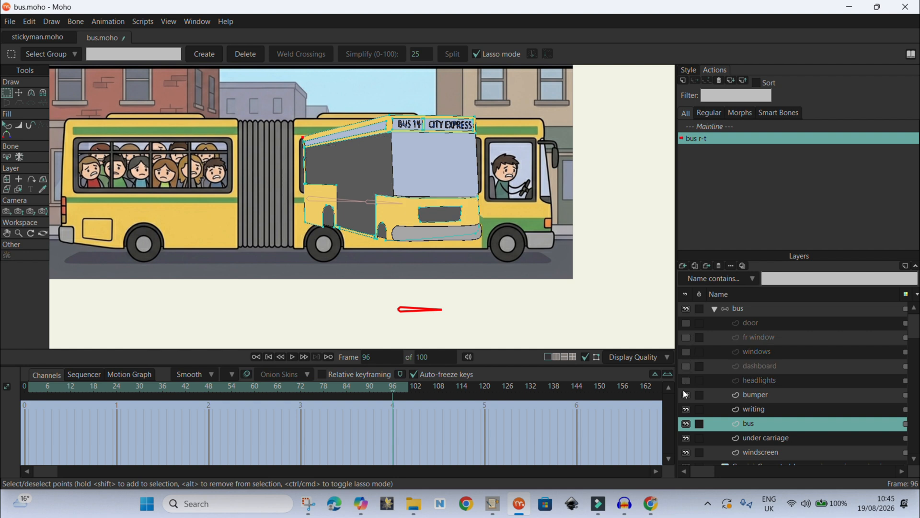
left_click(686, 380)
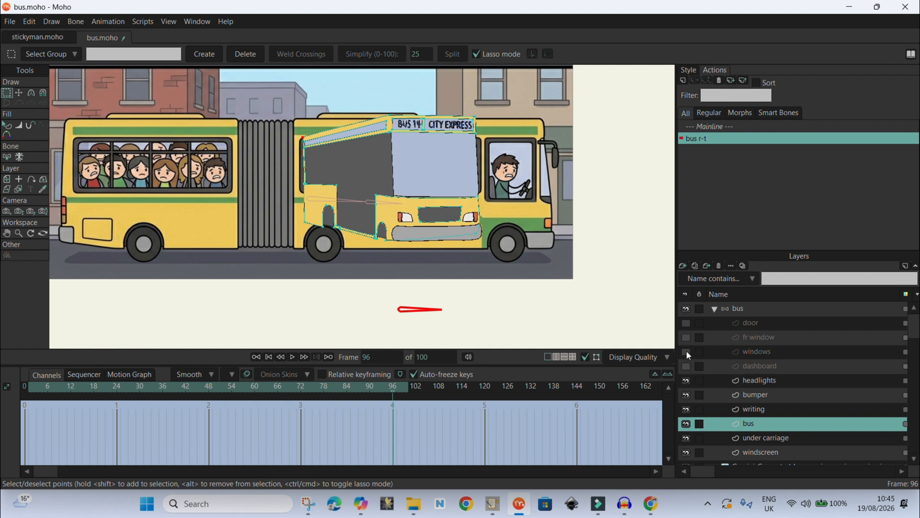
left_click(686, 366)
left_click(687, 352)
left_click(685, 337)
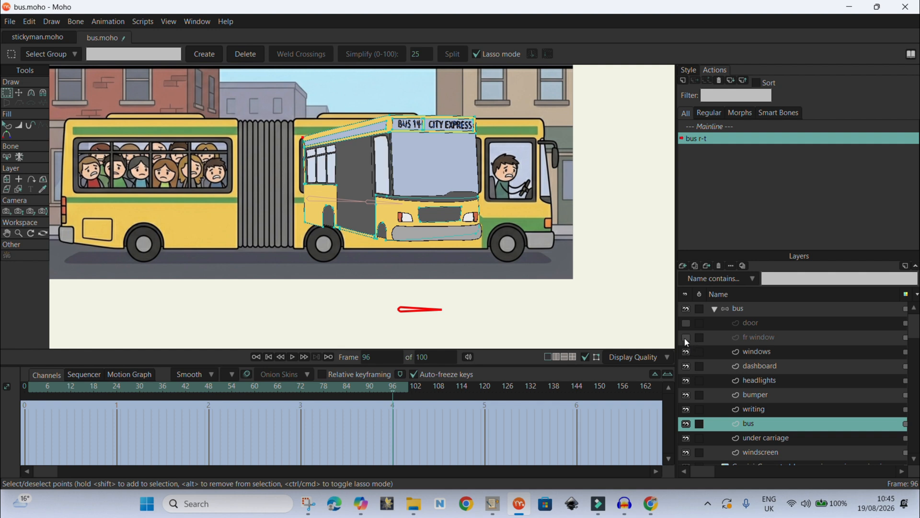
left_click(686, 323)
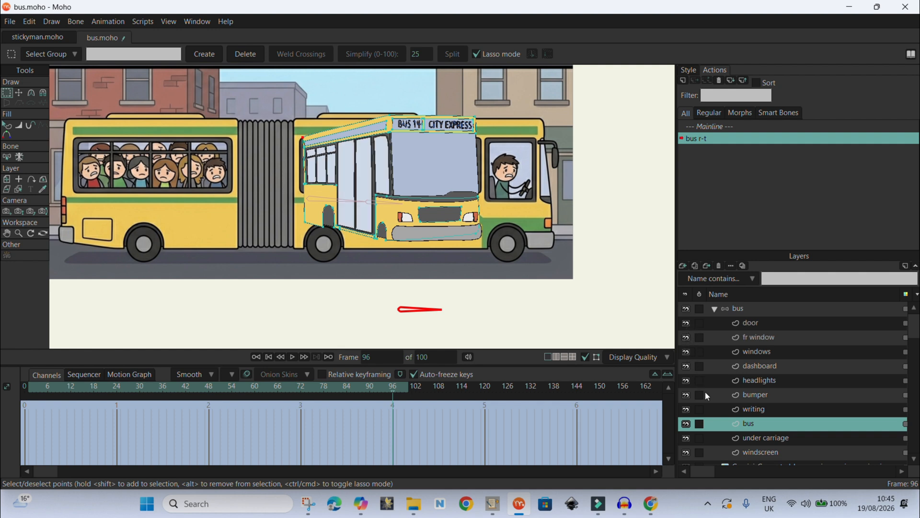
- Enable Fade unselected layers in the display quality options
scroll(705, 395, "down", 1)
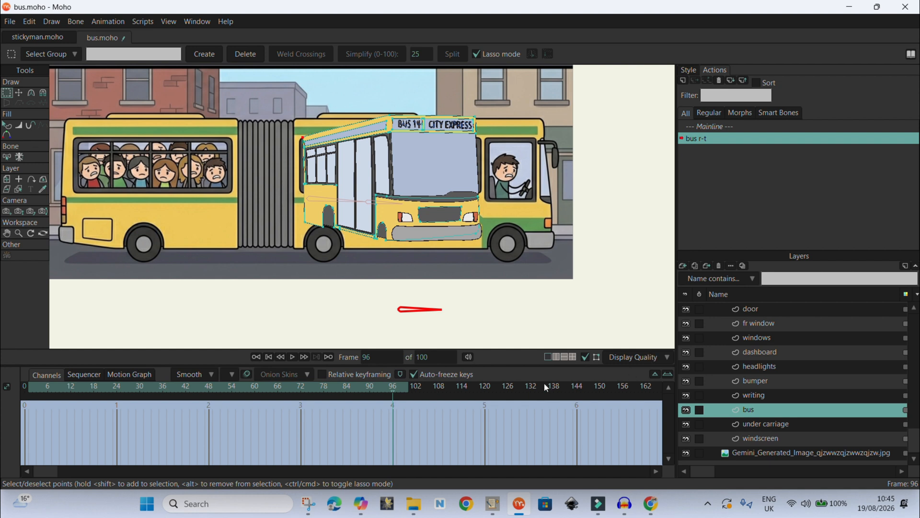
left_click(645, 361)
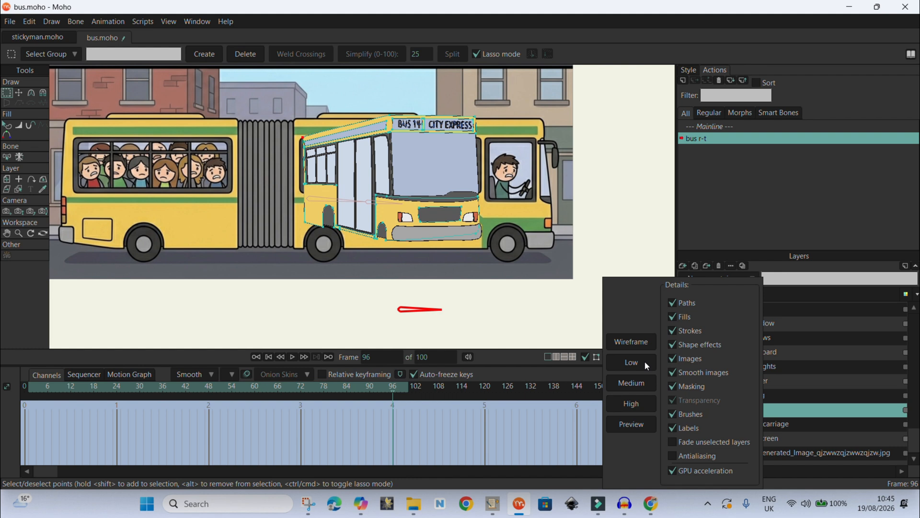
key("super+shift+s")
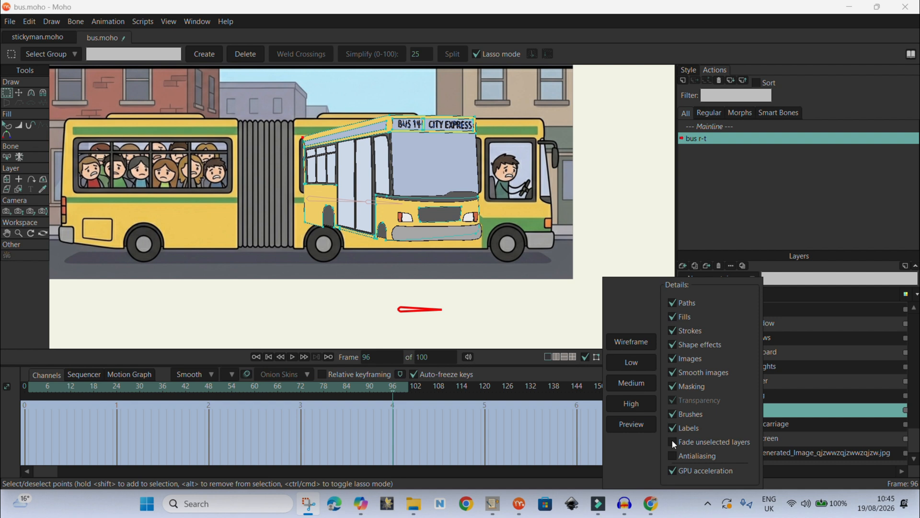
left_click(671, 441)
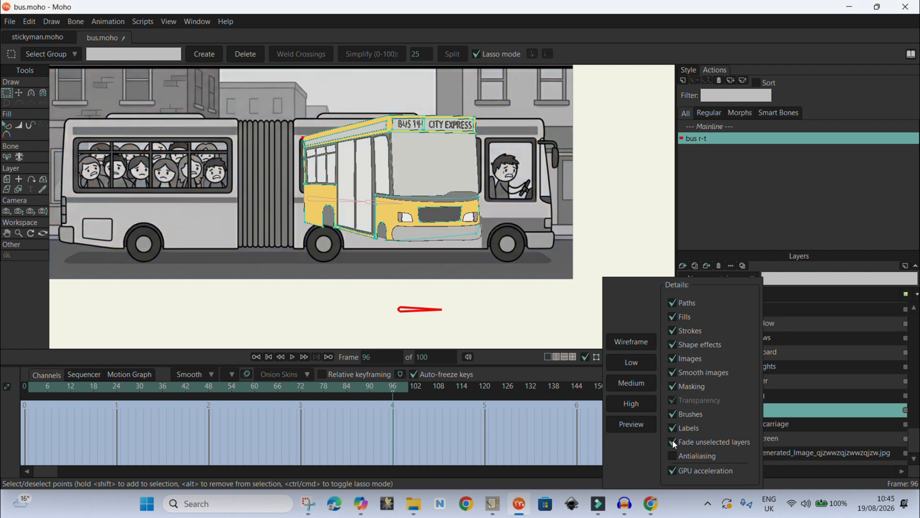
left_click(630, 216)
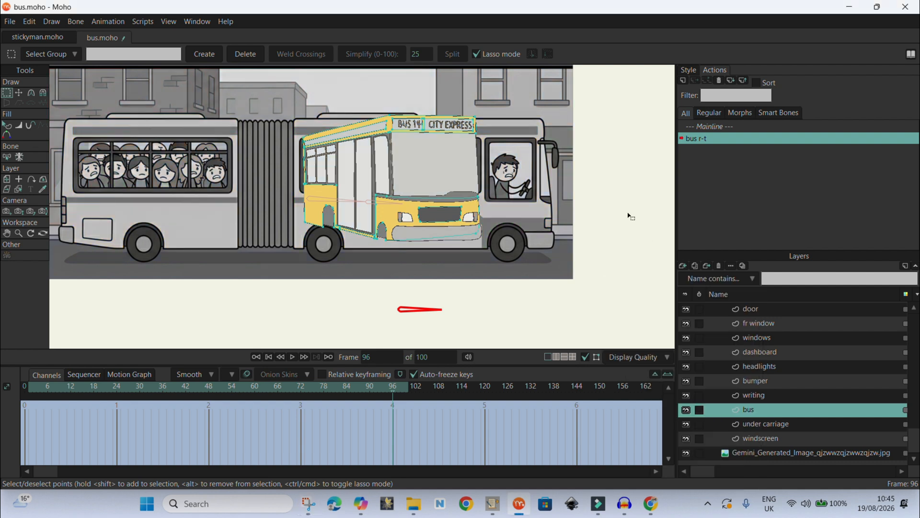
- Select the writing, under carriage and bus layers in turn to view their parts
scroll(393, 137, "up", 2)
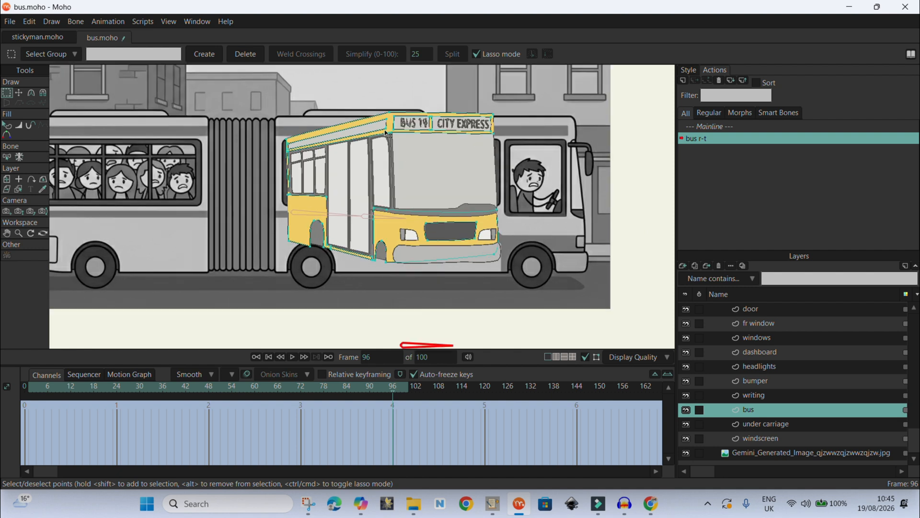
left_click(761, 395)
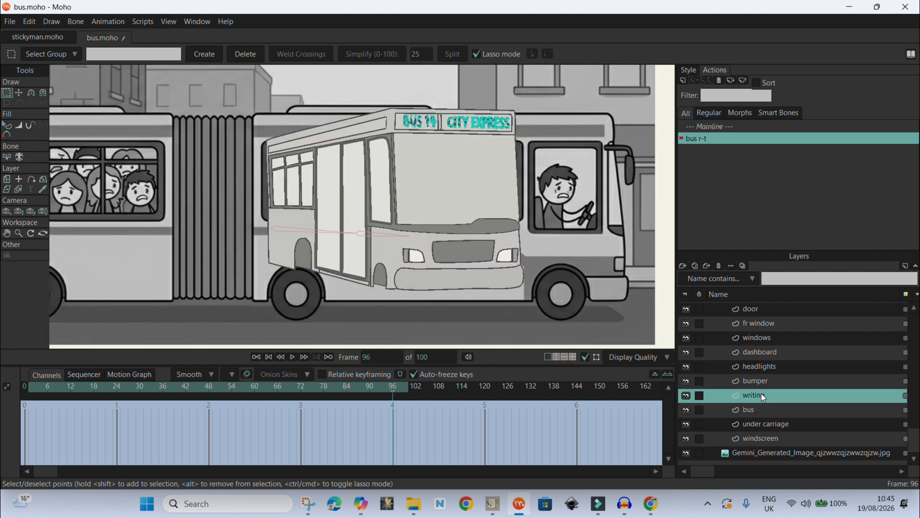
left_click(757, 428)
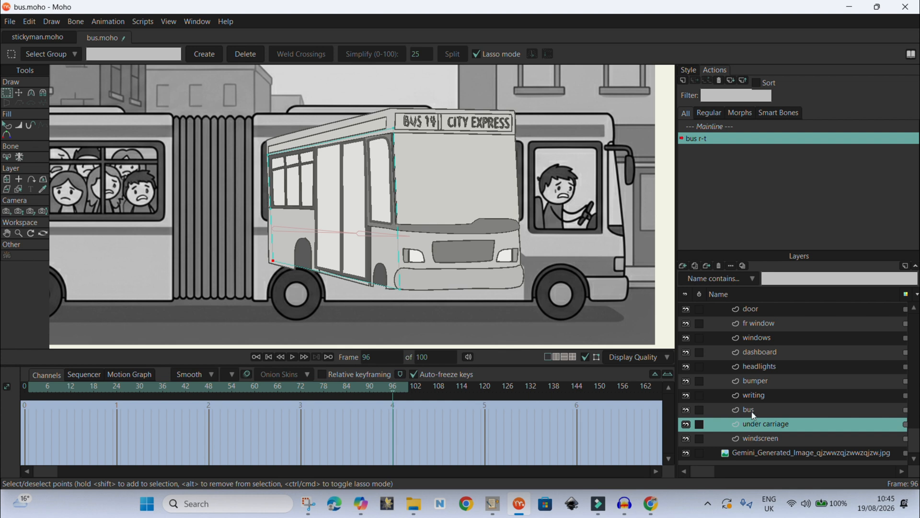
left_click(750, 409)
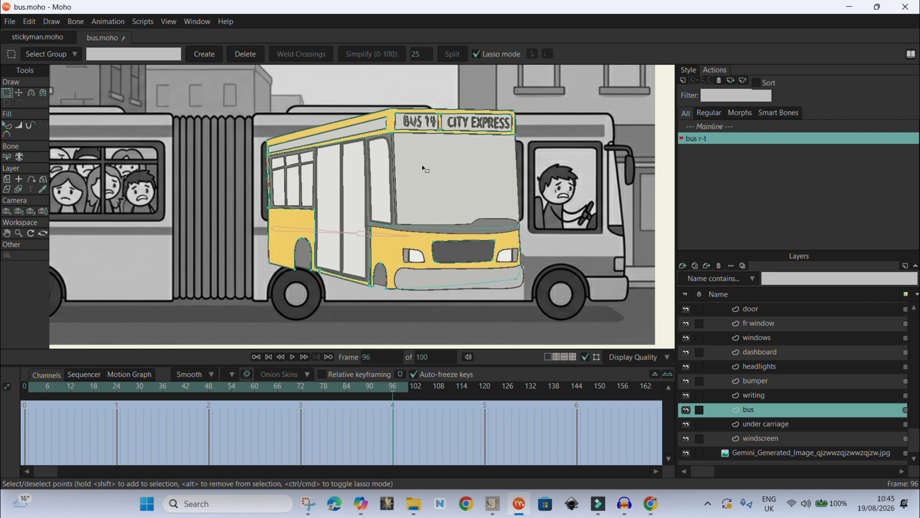
scroll(425, 169, "down", 3)
scroll(424, 214, "up", 3)
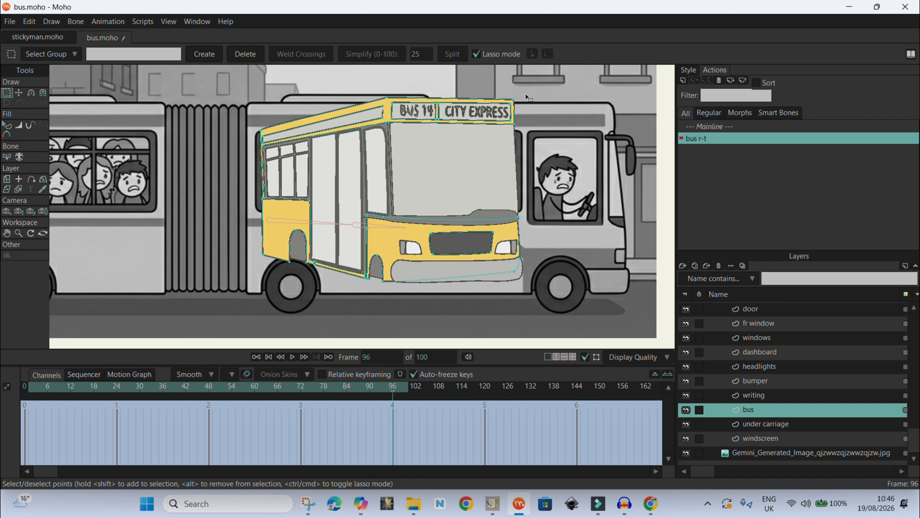
- Lasso the front half of the bus's points and move them right to lengthen the bus
mouse_move(526, 97)
left_mouse_down()
mouse_move(382, 75)
mouse_move(368, 88)
mouse_move(363, 164)
left_mouse_up()
mouse_move(361, 214)
left_mouse_down()
mouse_move(353, 276)
mouse_move(391, 302)
left_mouse_up()
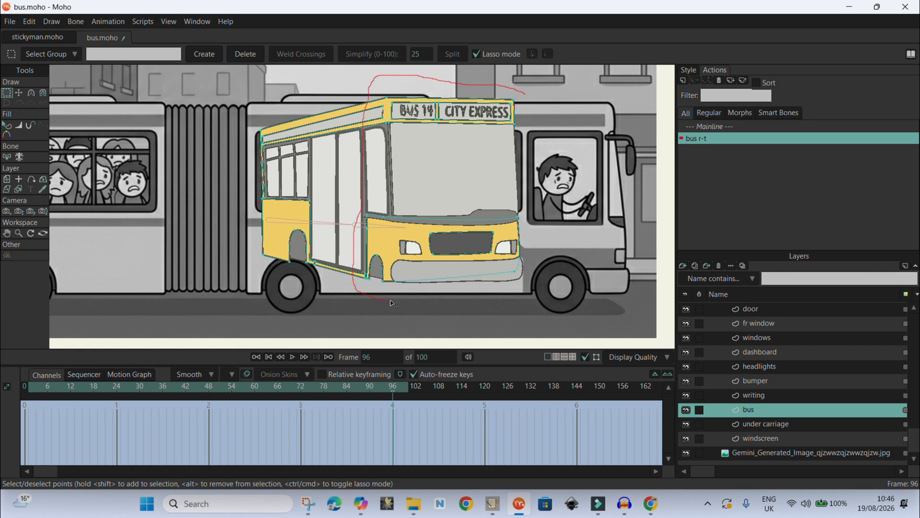
mouse_move(543, 311)
left_mouse_down()
mouse_move(562, 279)
mouse_move(558, 142)
mouse_move(538, 105)
mouse_move(518, 91)
left_mouse_up()
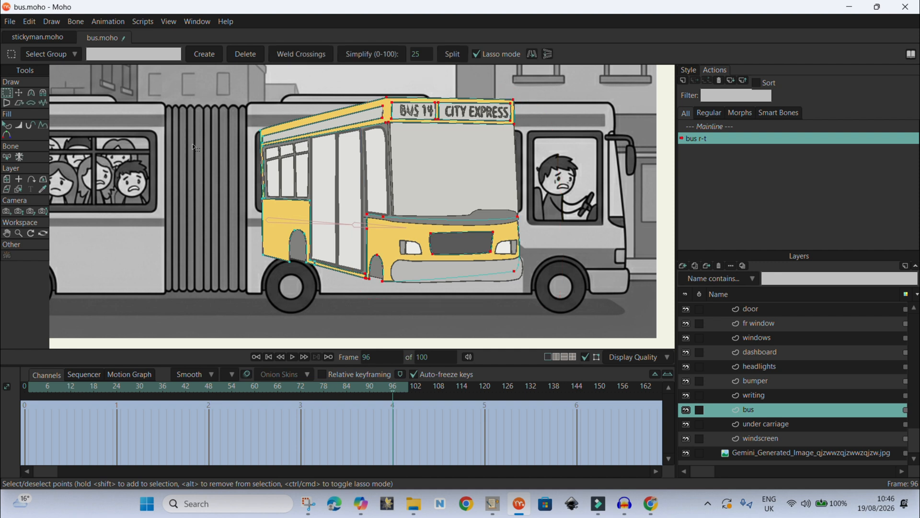
left_click(19, 94)
left_click_drag(467, 205, 569, 207)
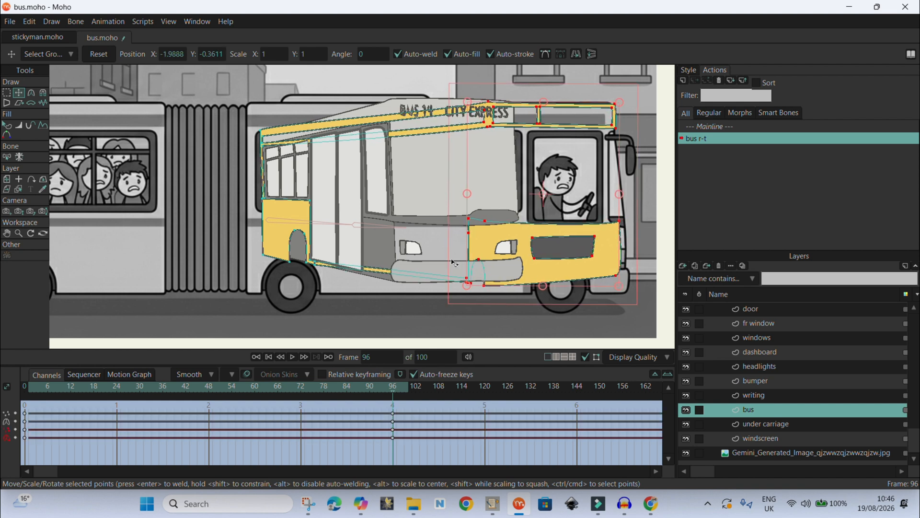
- Select the bus's rear points and shift them slightly left
left_click(7, 91)
mouse_move(387, 296)
left_mouse_down()
mouse_move(377, 166)
mouse_move(341, 102)
mouse_move(300, 90)
mouse_move(233, 101)
mouse_move(206, 194)
mouse_move(246, 294)
mouse_move(279, 308)
mouse_move(370, 314)
mouse_move(421, 291)
mouse_move(379, 277)
left_mouse_up()
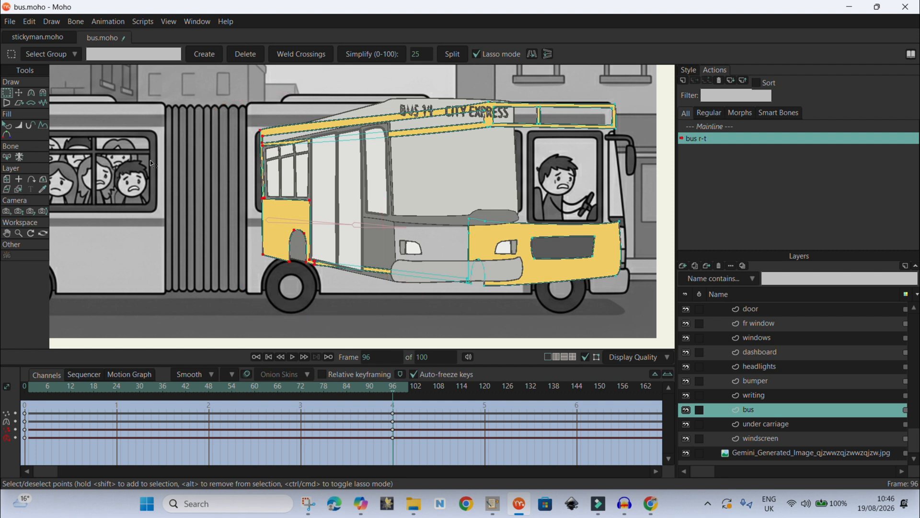
left_click(18, 93)
mouse_move(287, 196)
left_mouse_down()
mouse_move(289, 237)
mouse_move(270, 195)
left_mouse_up()
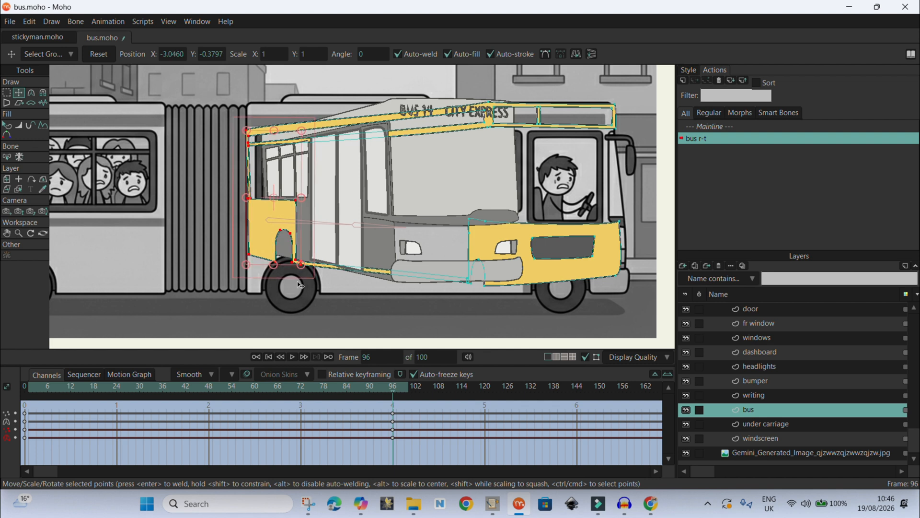
- Select the rear lower body points and move them down over the rear wheel
left_click(6, 93)
mouse_move(349, 291)
left_mouse_down()
mouse_move(345, 253)
mouse_move(321, 223)
mouse_move(245, 219)
mouse_move(261, 290)
mouse_move(365, 293)
mouse_move(347, 288)
left_mouse_up()
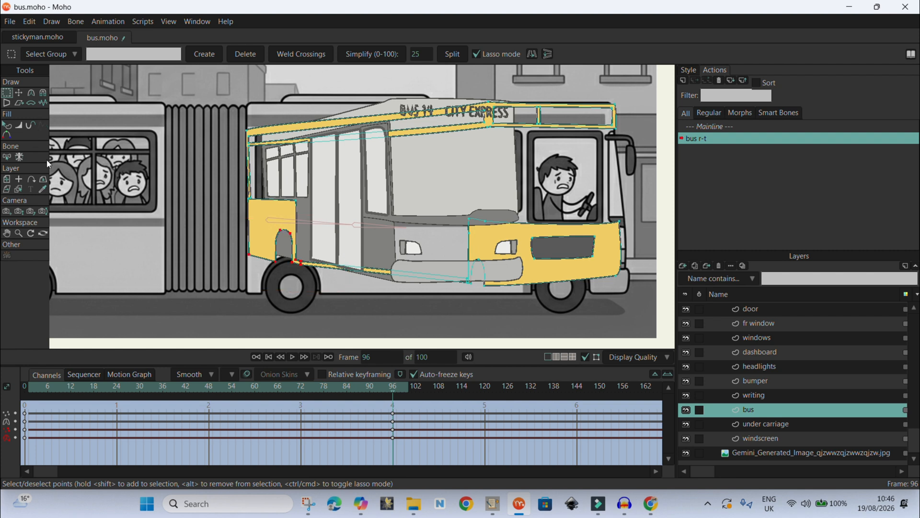
left_click(19, 92)
left_click_drag(271, 245, 271, 284)
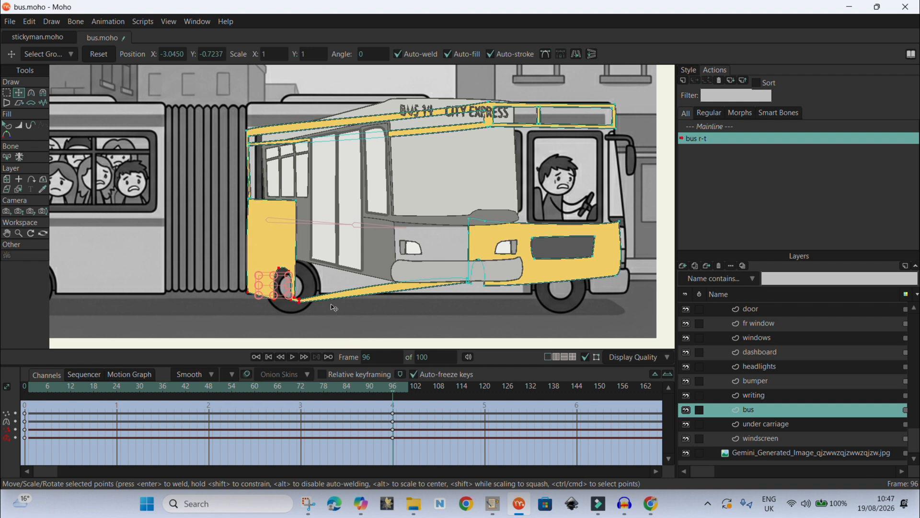
- Drag the rear lower points upward into a wheel arch shape around the rear wheel
scroll(334, 307, "up", 5)
left_click(281, 297)
left_click_drag(282, 297, 333, 273)
left_click_drag(277, 300, 331, 273)
left_click_drag(273, 292, 320, 271)
left_click_drag(270, 295, 316, 223)
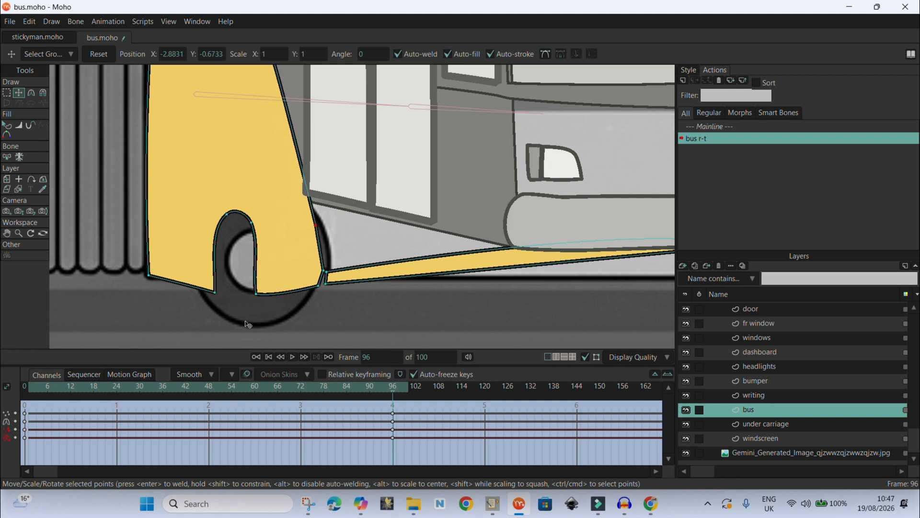
left_click_drag(256, 294, 306, 284)
left_click_drag(250, 221, 303, 217)
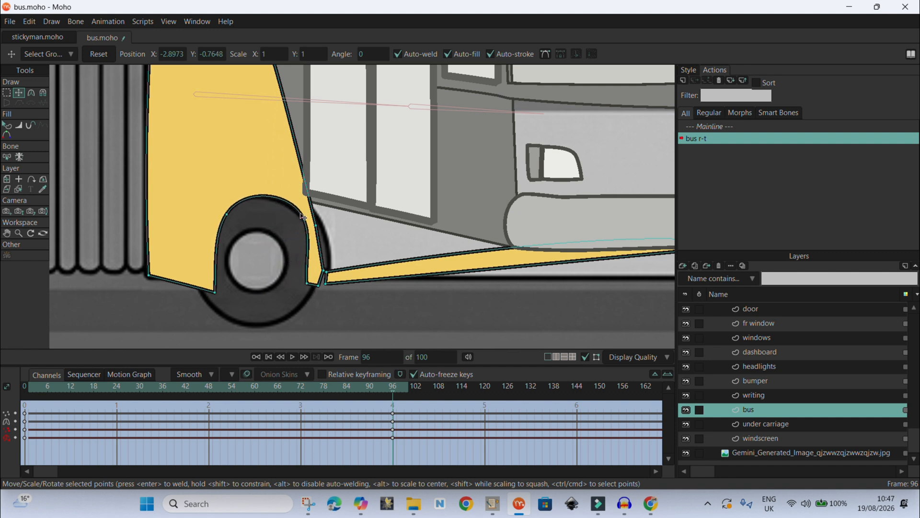
- Refine the rear wheel arch's points and the lower edge corner so they fit around the wheel
left_click_drag(227, 214, 214, 215)
left_click_drag(214, 291, 149, 283)
left_click_drag(316, 226, 329, 227)
mouse_move(326, 284)
left_mouse_down()
mouse_move(343, 270)
mouse_move(339, 280)
mouse_move(322, 271)
left_mouse_up()
left_click_drag(321, 283, 337, 269)
left_click_drag(330, 231, 318, 273)
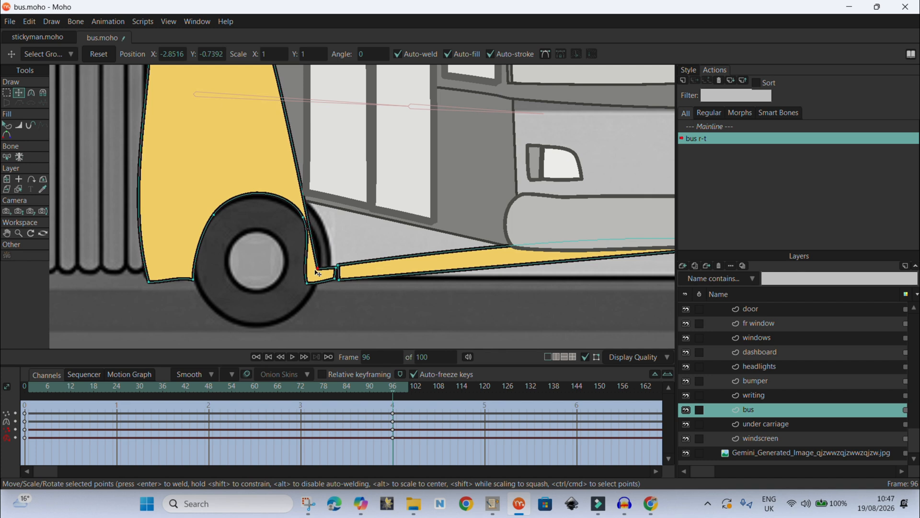
left_click_drag(303, 221, 293, 221)
mouse_move(318, 269)
left_mouse_down()
mouse_move(318, 260)
mouse_move(312, 279)
mouse_move(320, 267)
mouse_move(336, 273)
left_mouse_up()
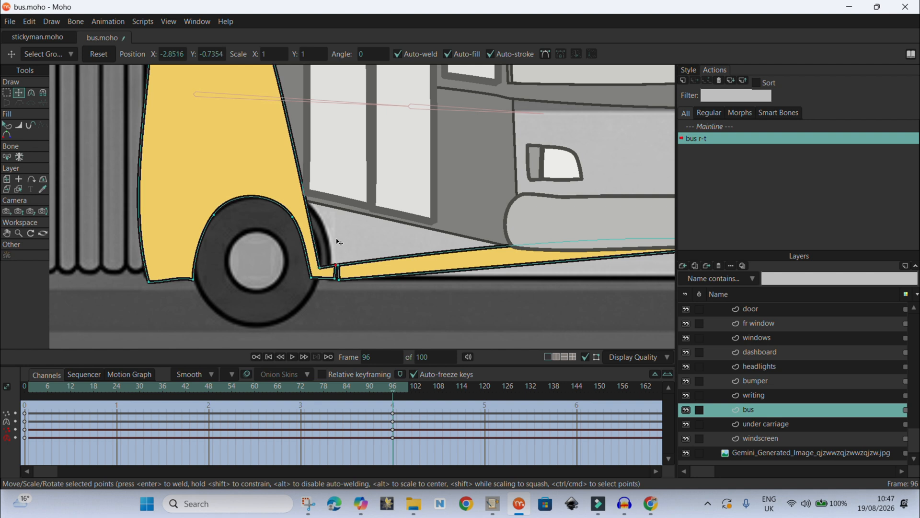
- Select the bus's rear lower corner point and set its curvature to peaked
scroll(322, 188, "down", 3)
left_click_drag(307, 163, 328, 162)
left_click_drag(244, 286, 245, 287)
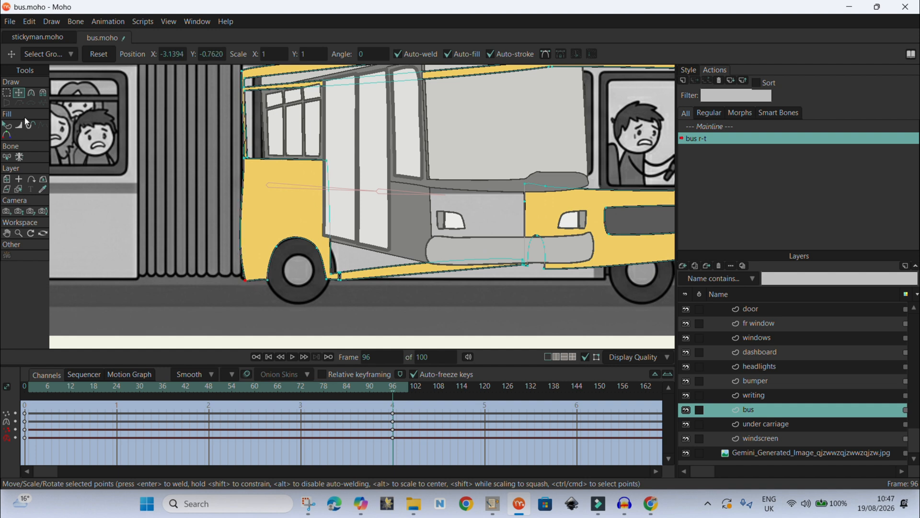
left_click(43, 94)
left_click(37, 96)
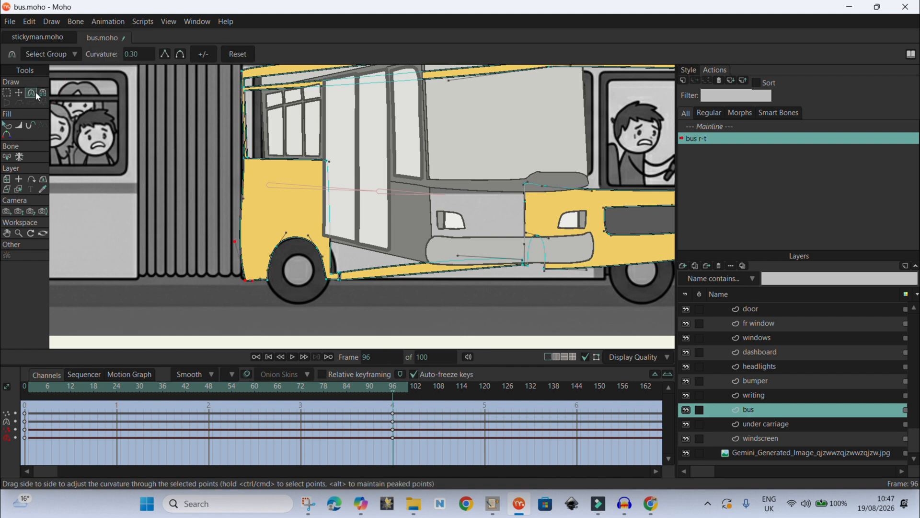
left_click(165, 56)
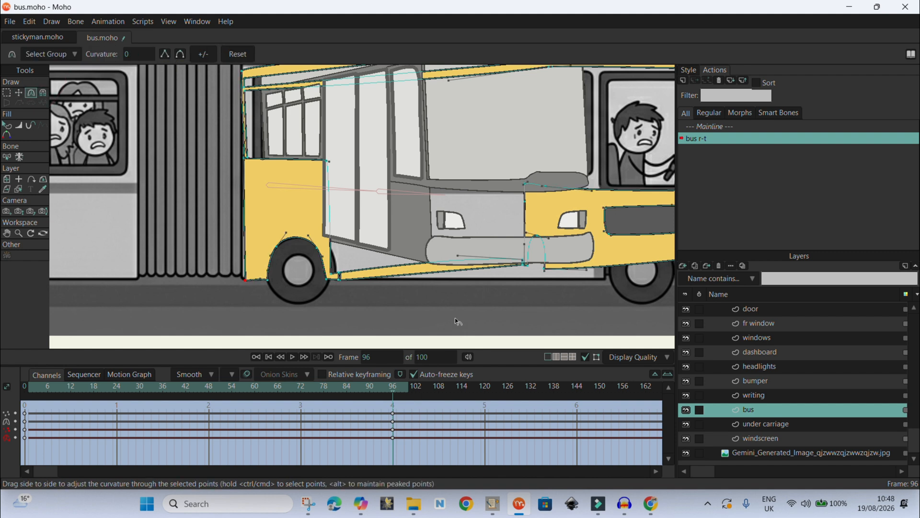
scroll(458, 321, "down", 4)
scroll(351, 285, "up", 5)
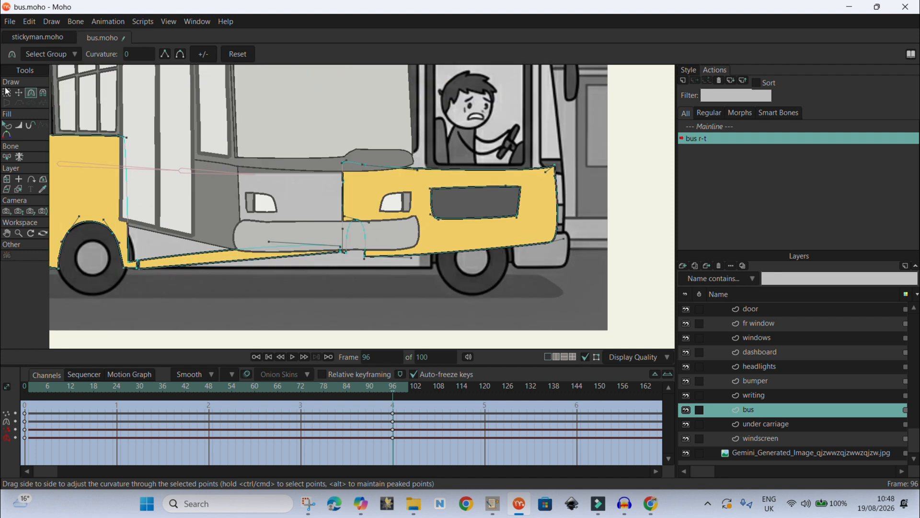
scroll(360, 267, "down", 1)
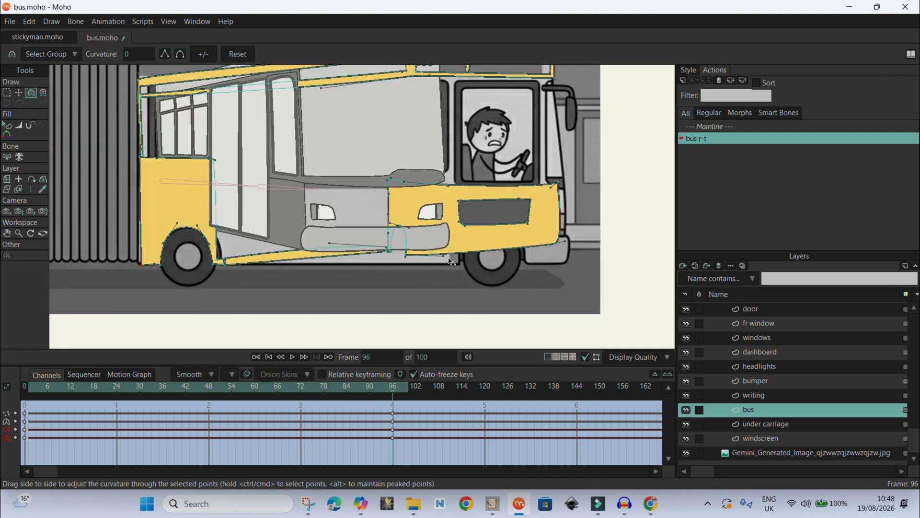
left_click_drag(386, 178, 414, 168)
key("ctrl+z")
- Select the front panel's rear edge points and move them down to the bus's lower edge
left_click(7, 97)
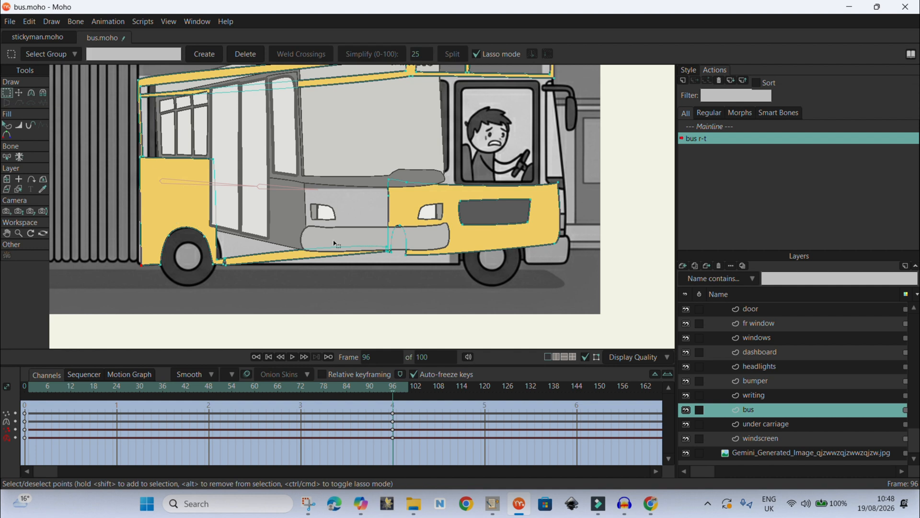
mouse_move(430, 277)
left_mouse_down()
mouse_move(424, 190)
mouse_move(375, 153)
mouse_move(350, 223)
mouse_move(362, 292)
mouse_move(423, 301)
mouse_move(430, 277)
left_mouse_up()
scroll(393, 273, "up", 5)
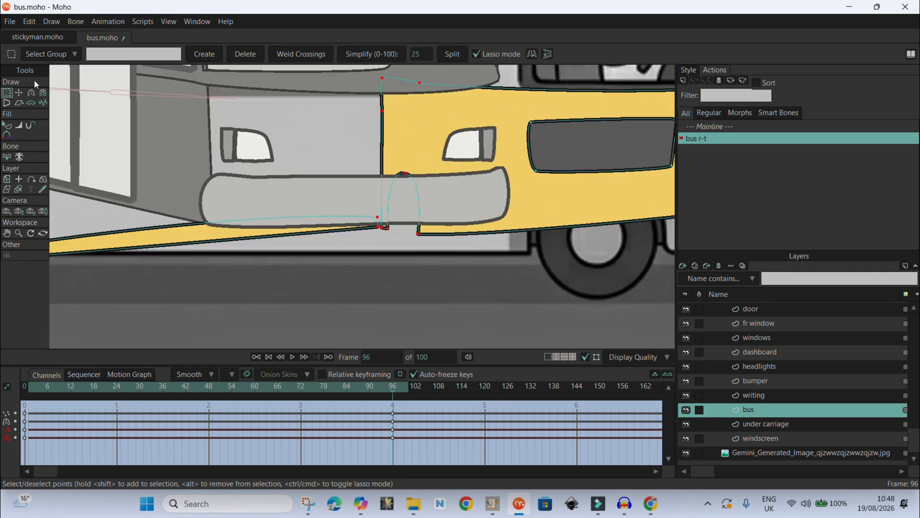
left_click(19, 93)
left_click_drag(385, 222, 382, 252)
- Select the grille and front-end points and shift them right to lengthen the front of the bus
scroll(401, 236, "down", 2)
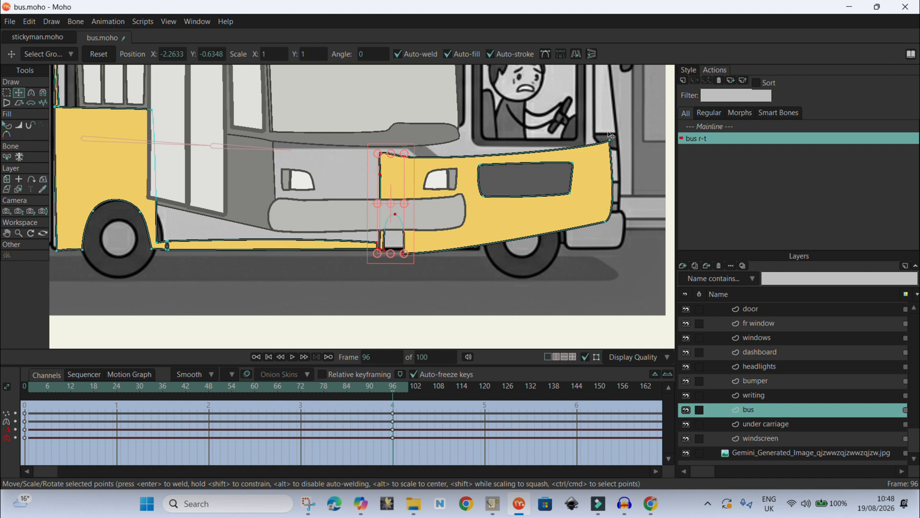
left_click(7, 93)
mouse_move(632, 132)
left_mouse_down()
mouse_move(531, 125)
mouse_move(471, 139)
mouse_move(449, 176)
mouse_move(457, 255)
mouse_move(593, 293)
mouse_move(646, 227)
mouse_move(625, 129)
left_mouse_up()
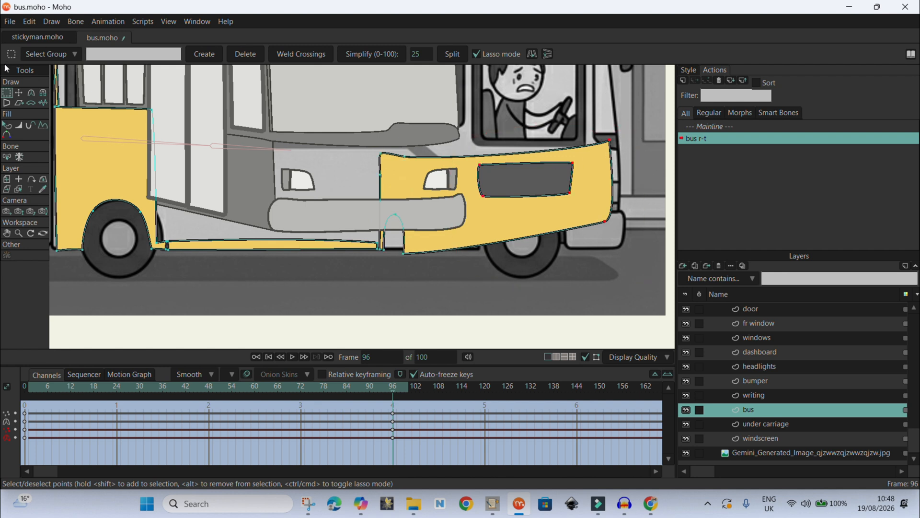
left_click(19, 95)
mouse_move(544, 202)
left_mouse_down()
mouse_move(553, 225)
mouse_move(572, 229)
mouse_move(602, 212)
left_mouse_up()
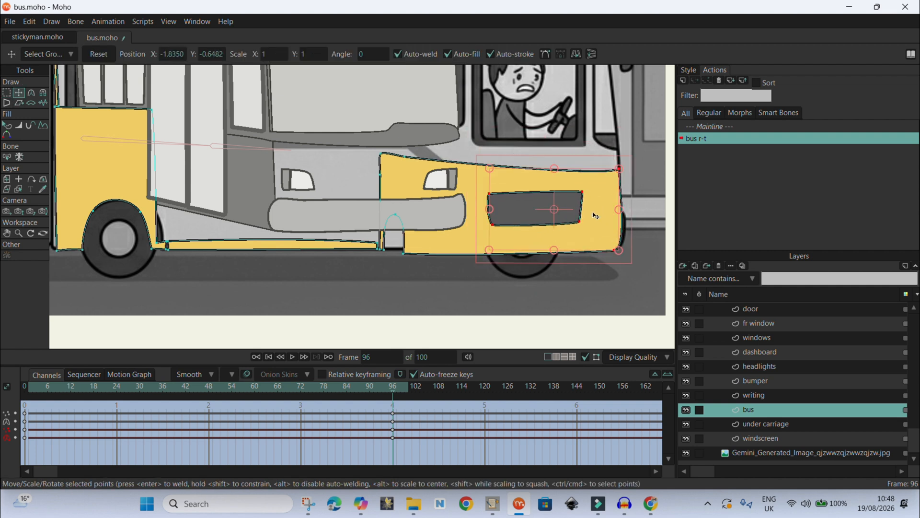
- Select the lower-edge points above the front wheel and move them to open a gap for the wheel arch
left_click(6, 93)
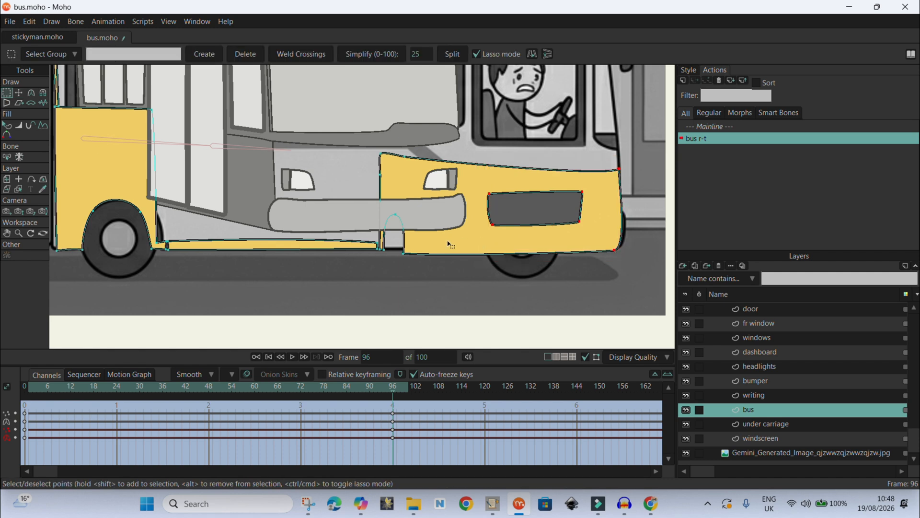
mouse_move(423, 259)
left_mouse_down()
mouse_move(421, 227)
mouse_move(388, 205)
mouse_move(386, 232)
left_mouse_up()
mouse_move(418, 246)
left_mouse_down()
mouse_move(524, 243)
mouse_move(432, 245)
mouse_move(499, 245)
left_mouse_up()
left_click(18, 93)
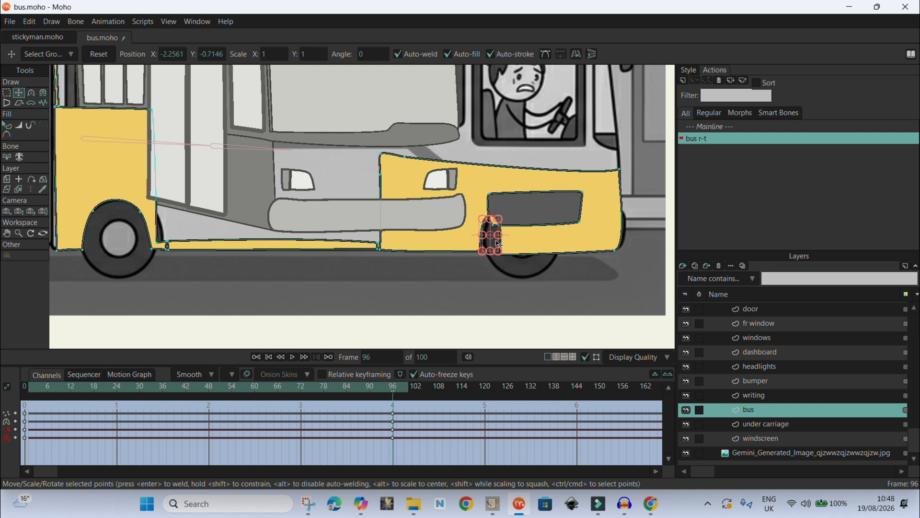
left_click(507, 278)
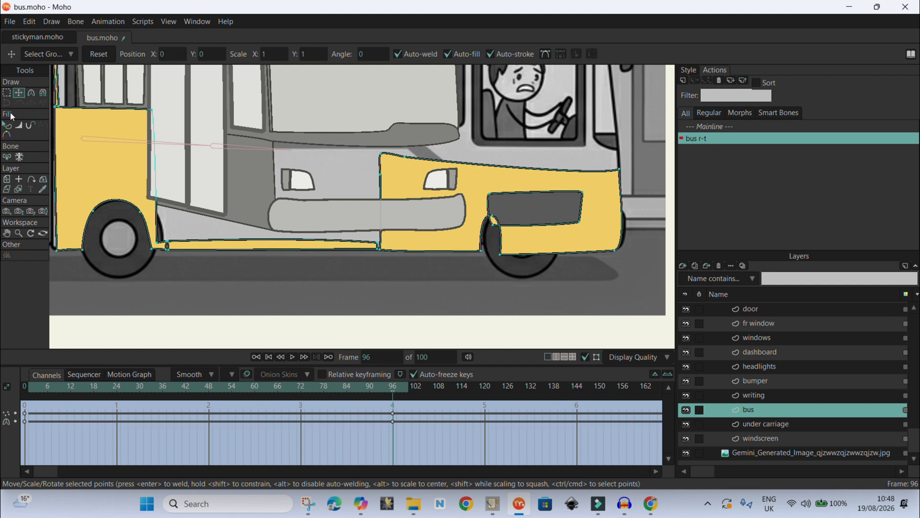
- Lasso the points at the front wheel gap and drag them up to form the front wheel arch
left_click(8, 92)
scroll(491, 247, "up", 3)
left_click_drag(536, 262, 520, 180)
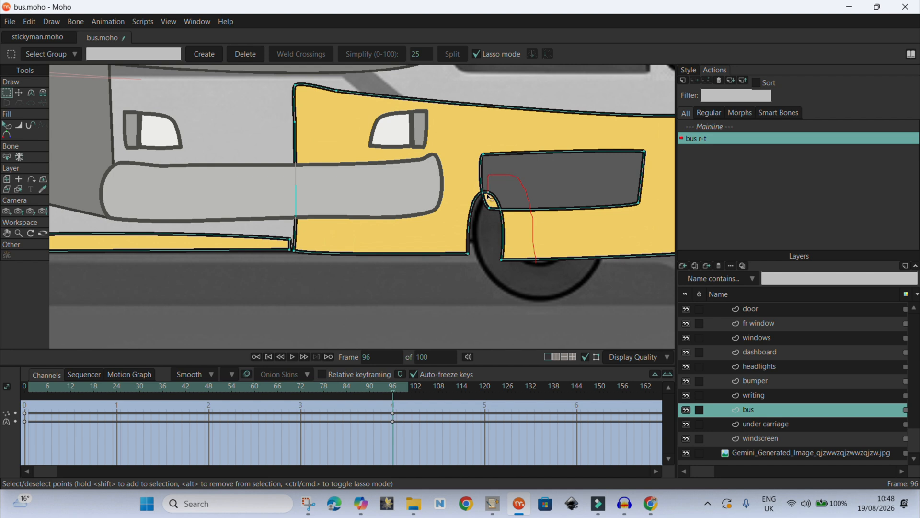
left_click_drag(520, 179, 544, 262)
scroll(544, 261, "down", 3)
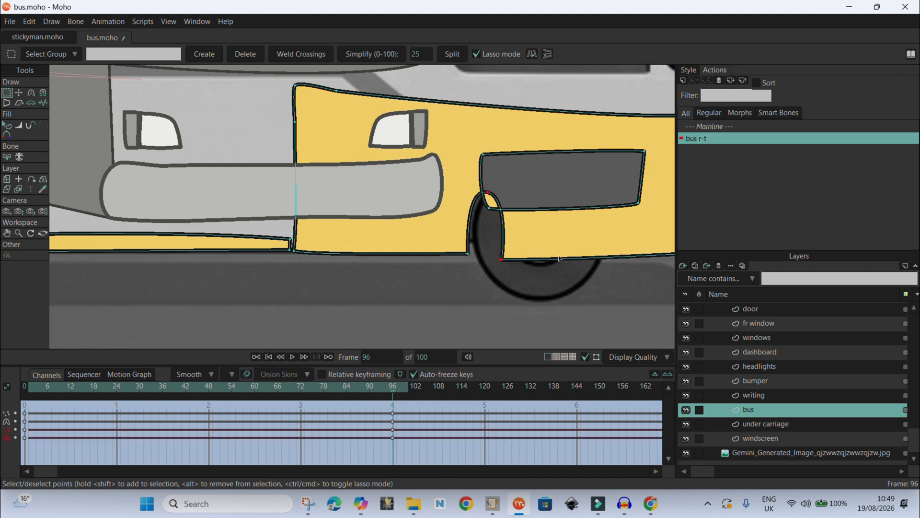
left_click(18, 93)
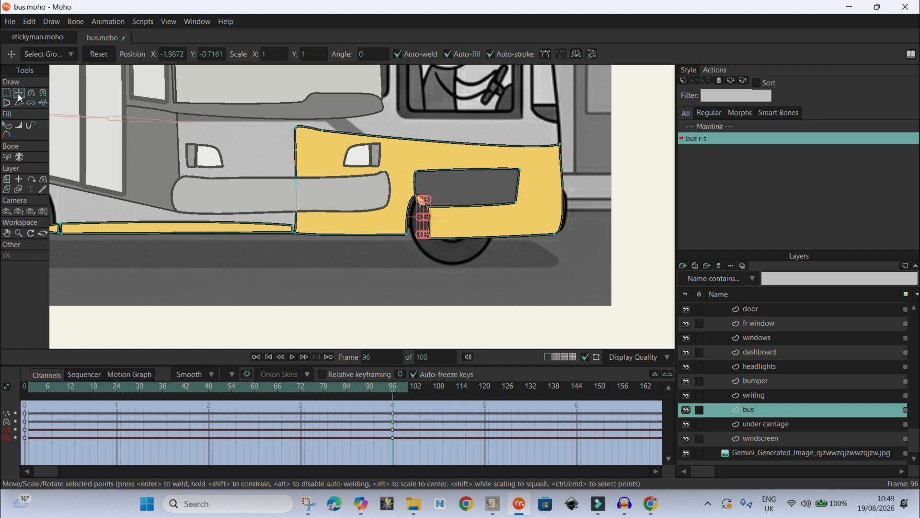
left_click_drag(429, 223, 449, 173)
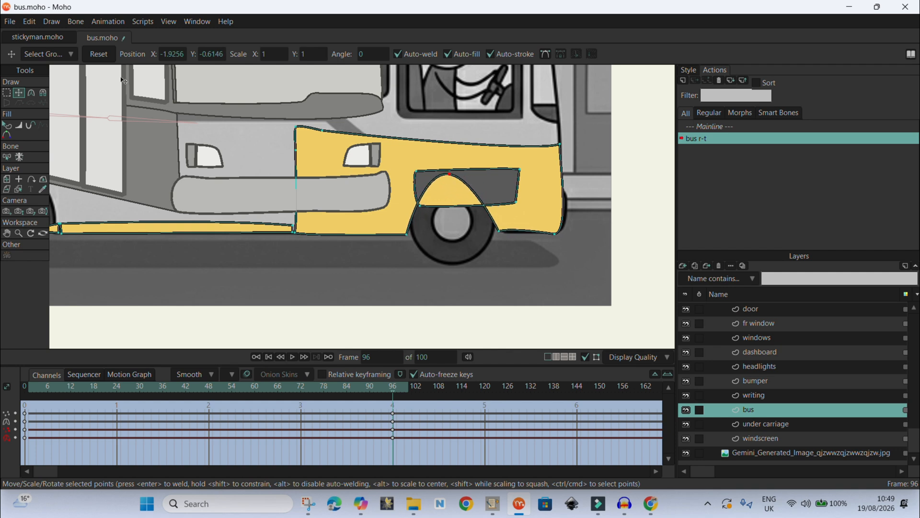
- Smooth the front wheel arch's points and adjust their curvature to round the arch
key("c")
left_click(181, 55)
left_click_drag(430, 181, 400, 172)
left_click_drag(471, 178, 500, 179)
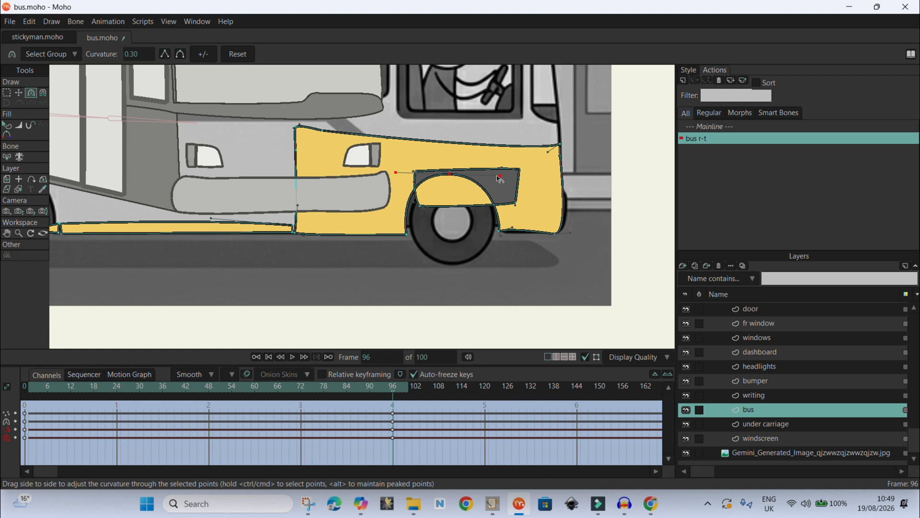
scroll(500, 179, "down", 3)
scroll(499, 179, "up", 2)
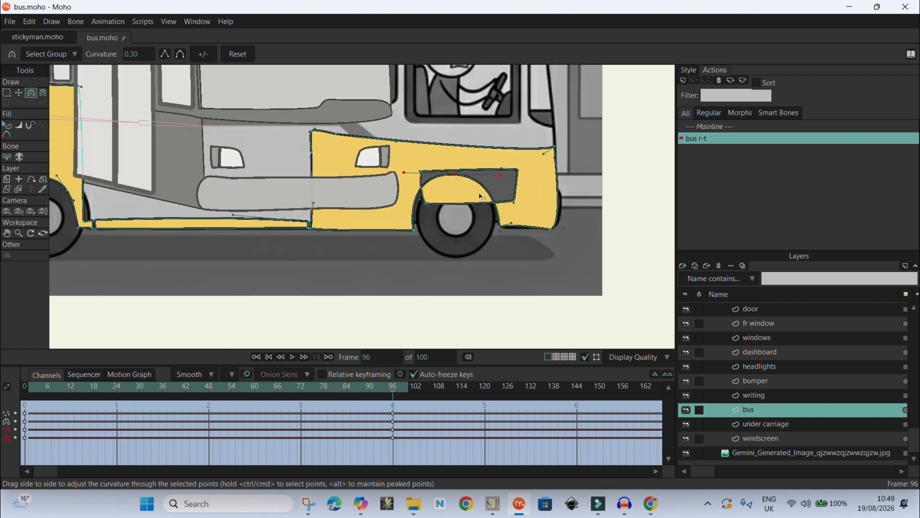
scroll(480, 197, "down", 2)
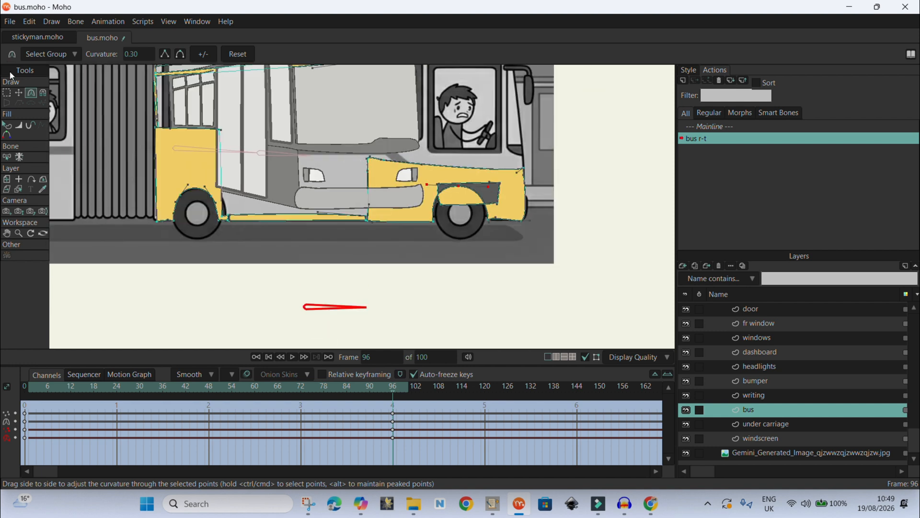
left_click(19, 93)
scroll(377, 157, "up", 4)
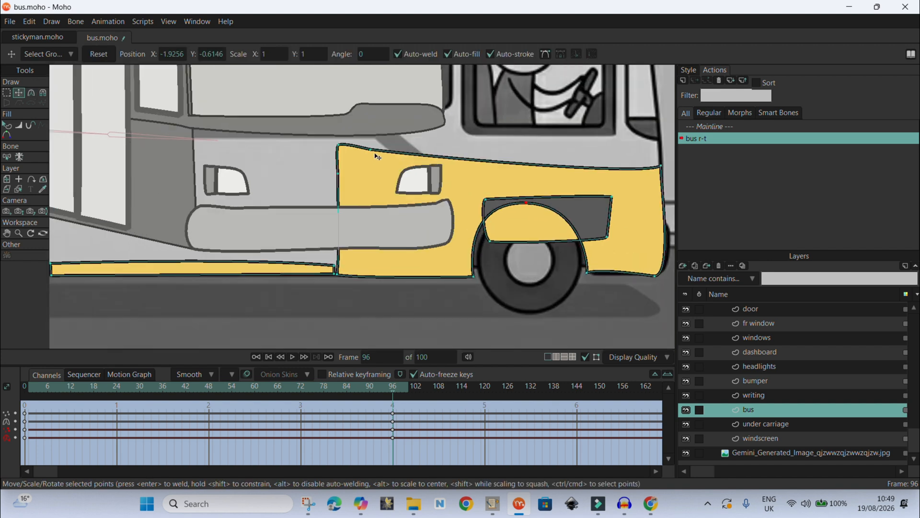
left_click_drag(337, 146, 381, 170)
left_click(596, 203)
- Move the grille outline out to the front and squash it into a thin strip along the bus's front edge
scroll(596, 203, "down", 5)
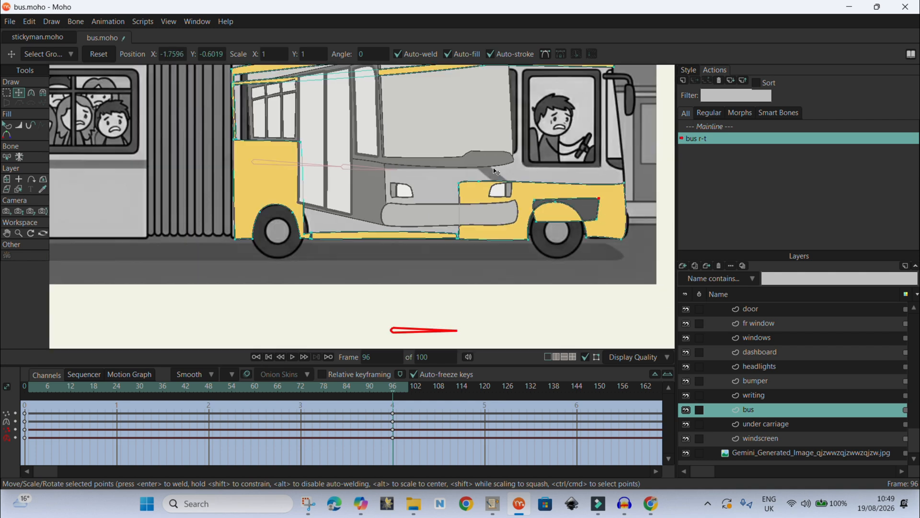
scroll(571, 205, "up", 5)
key("ctrl+a")
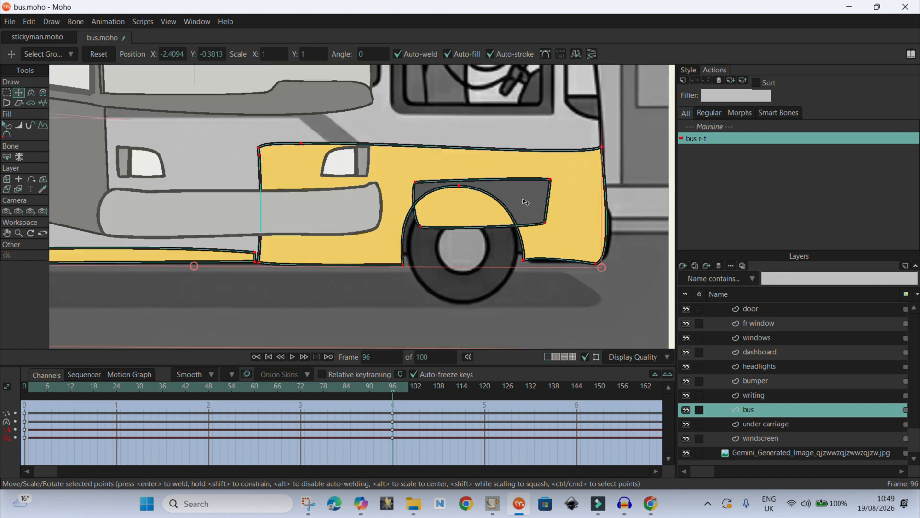
double_click(428, 182)
left_click_drag(442, 201, 618, 202)
scroll(503, 168, "down", 3)
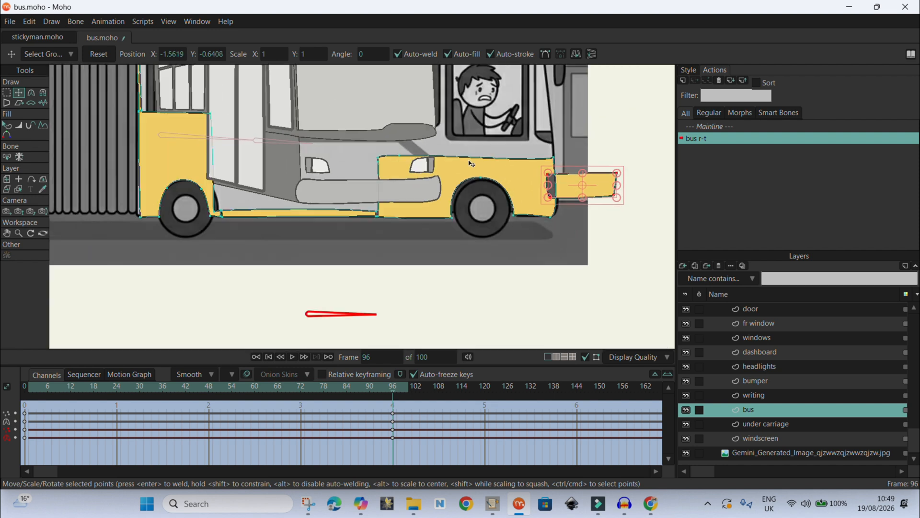
scroll(609, 193, "up", 3)
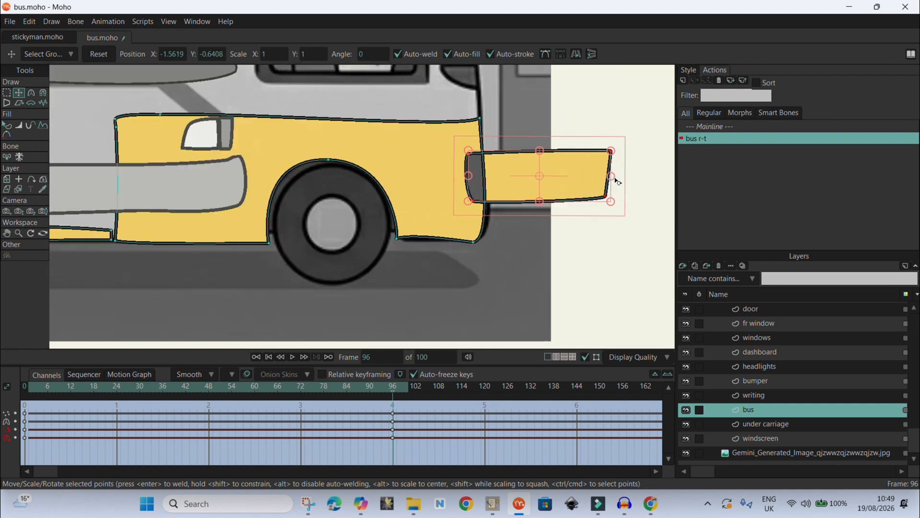
left_click_drag(611, 177, 482, 153)
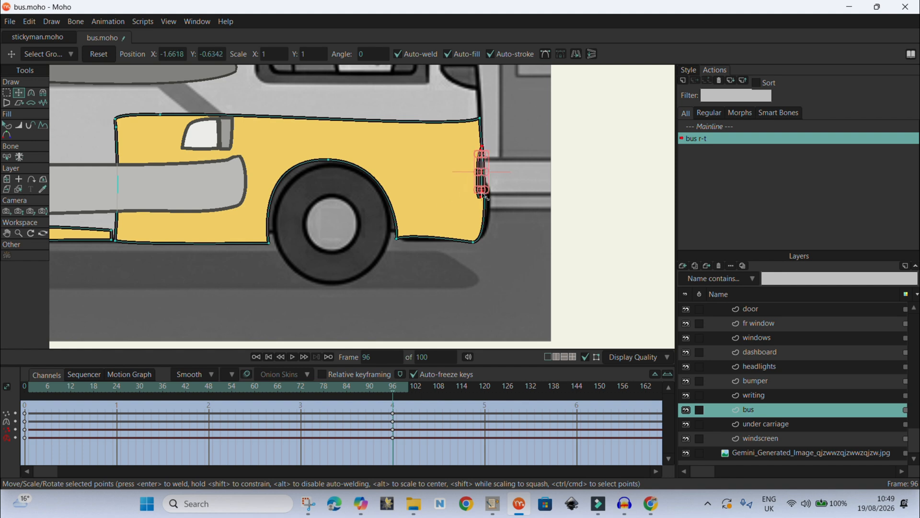
left_click_drag(482, 197, 485, 197)
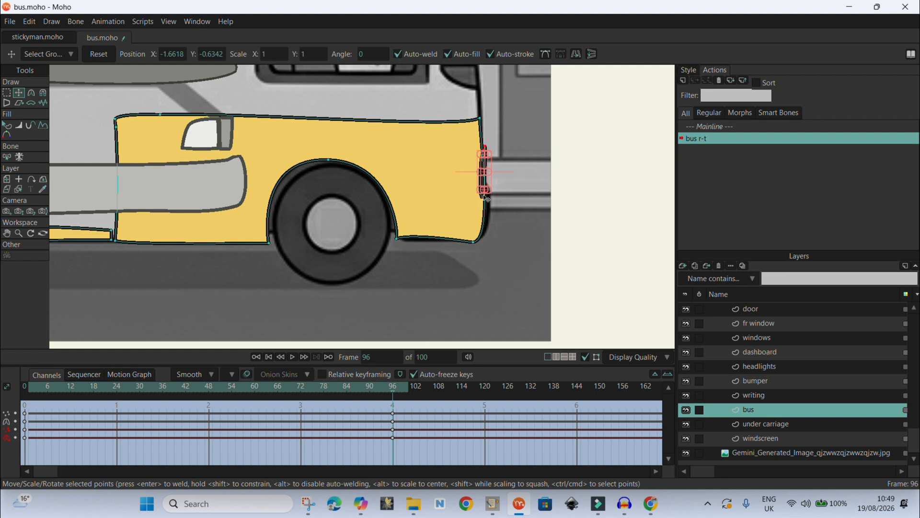
- Set the front-edge strip's points to peaked corners
left_click(30, 93)
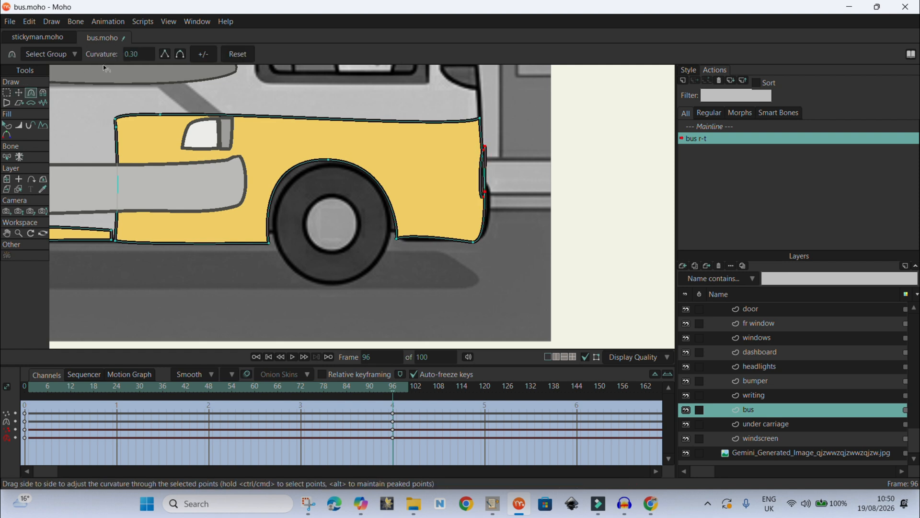
left_click(165, 55)
scroll(448, 148, "up", 3)
left_click(20, 95)
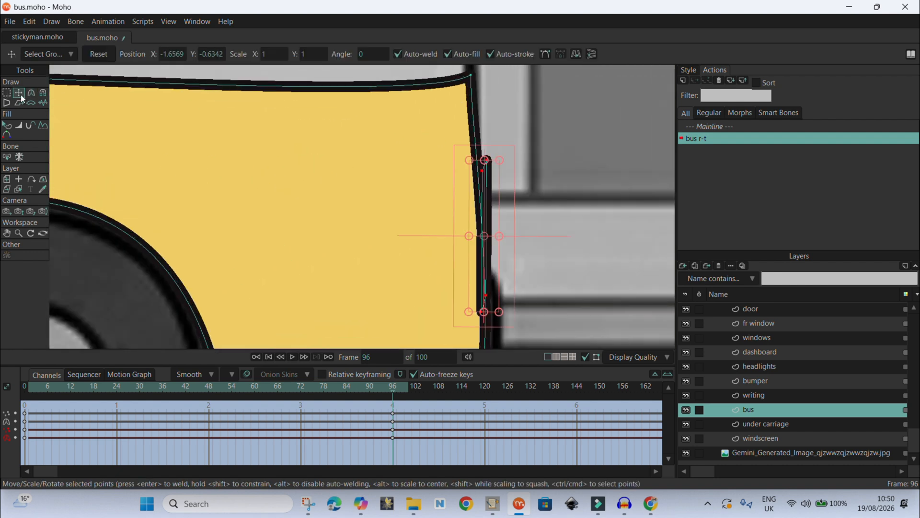
- Pull the front-edge strip's top and bottom points inward so the strip follows the bus's front edge
left_click_drag(491, 159, 477, 161)
left_click(476, 172)
scroll(484, 237, "down", 2)
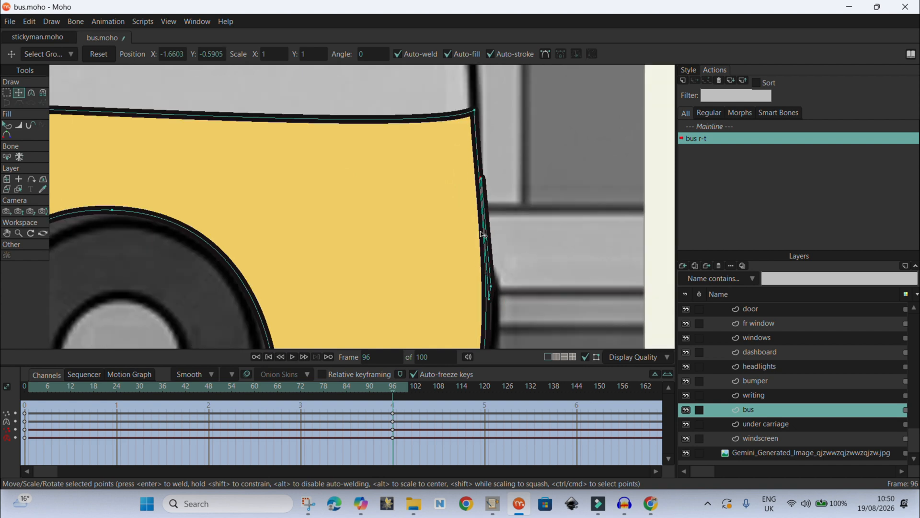
mouse_move(490, 277)
left_mouse_down()
mouse_move(482, 285)
mouse_move(479, 262)
left_mouse_up()
scroll(489, 182, "down", 2)
left_click_drag(363, 199, 372, 193)
scroll(548, 219, "down", 2)
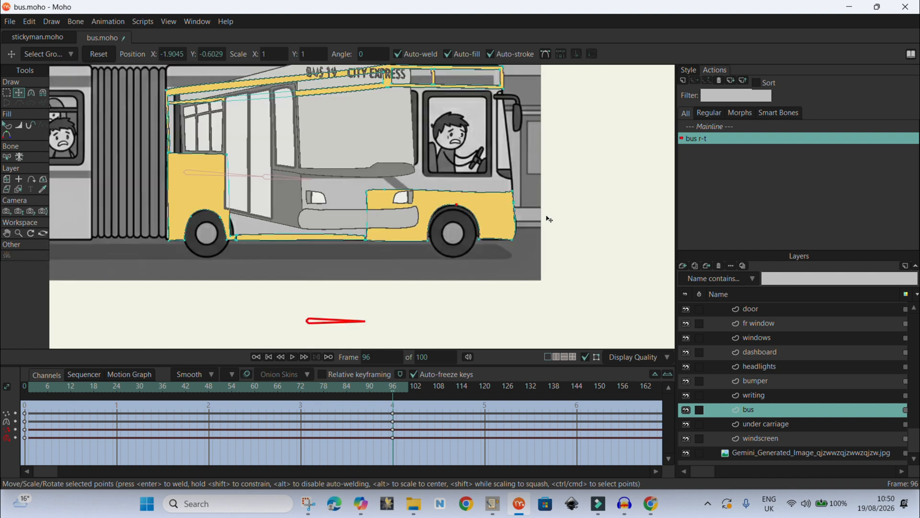
- Raise the points at the bus body's rear top corner up to the roofline of the background bus
scroll(353, 226, "up", 1)
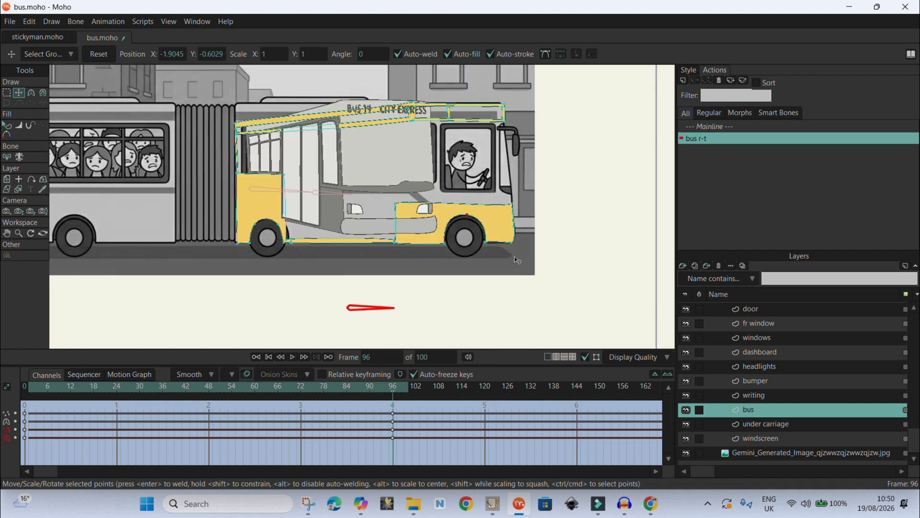
scroll(351, 95, "up", 1)
scroll(351, 95, "up", 1)
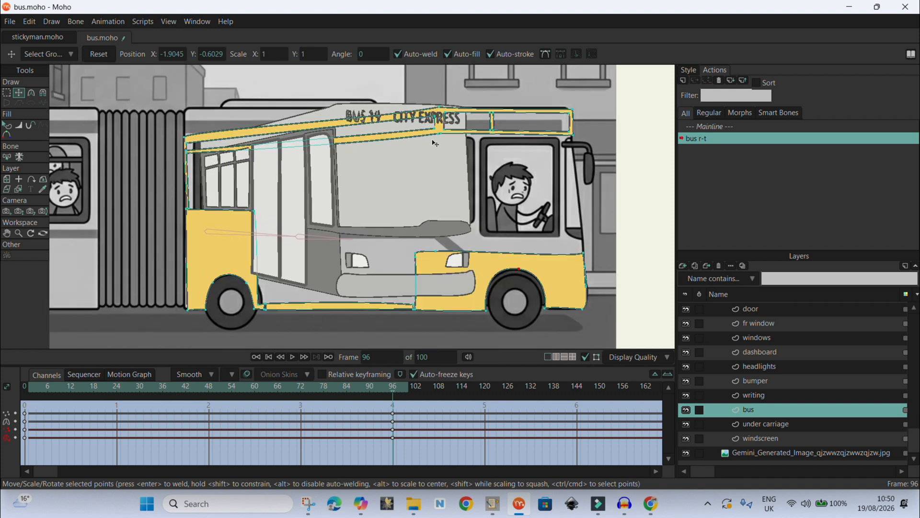
scroll(232, 237, "down", 1)
scroll(389, 181, "up", 2)
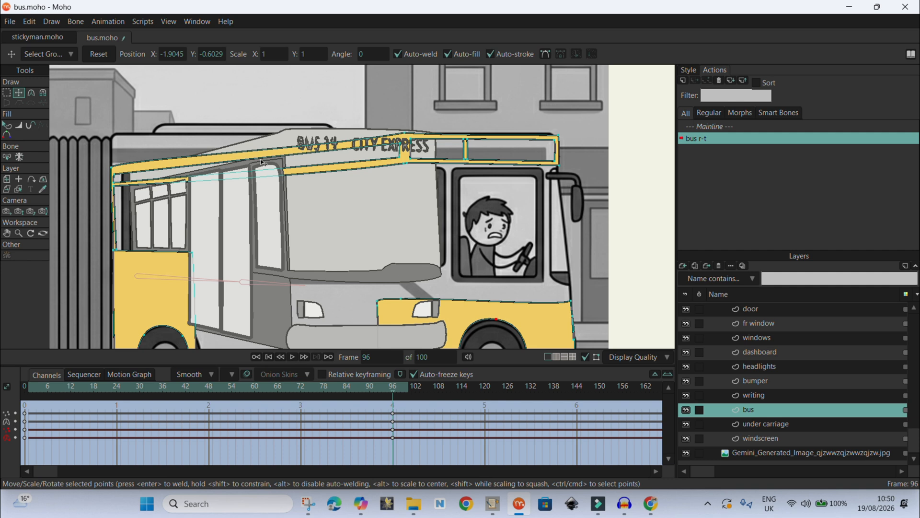
left_click_drag(117, 171, 113, 139)
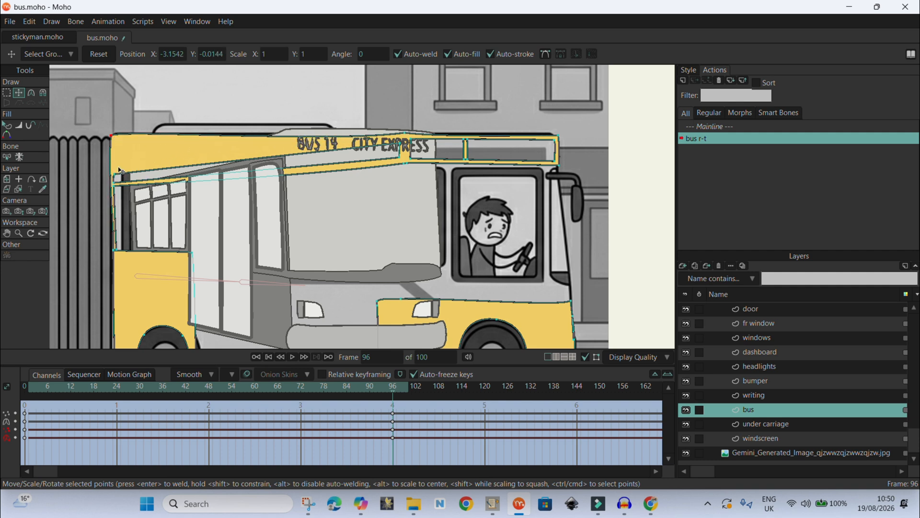
left_click_drag(116, 177, 120, 145)
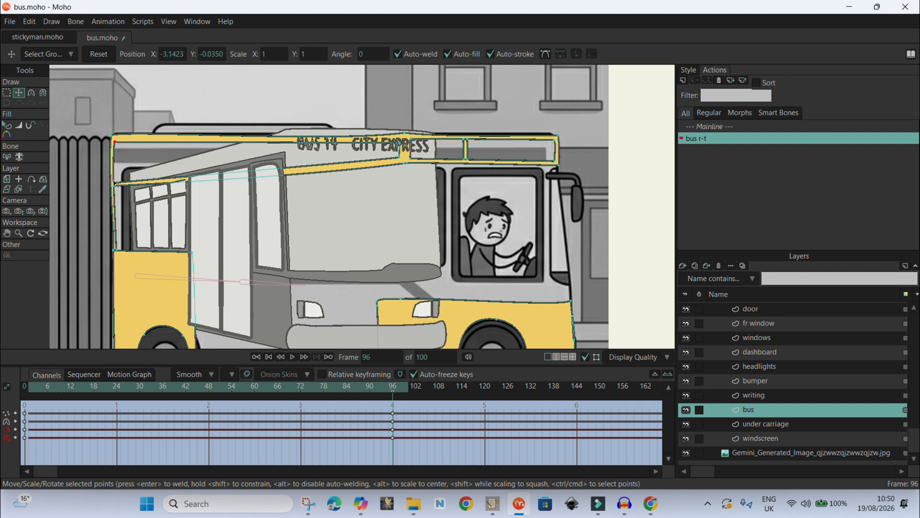
left_click_drag(117, 183, 119, 168)
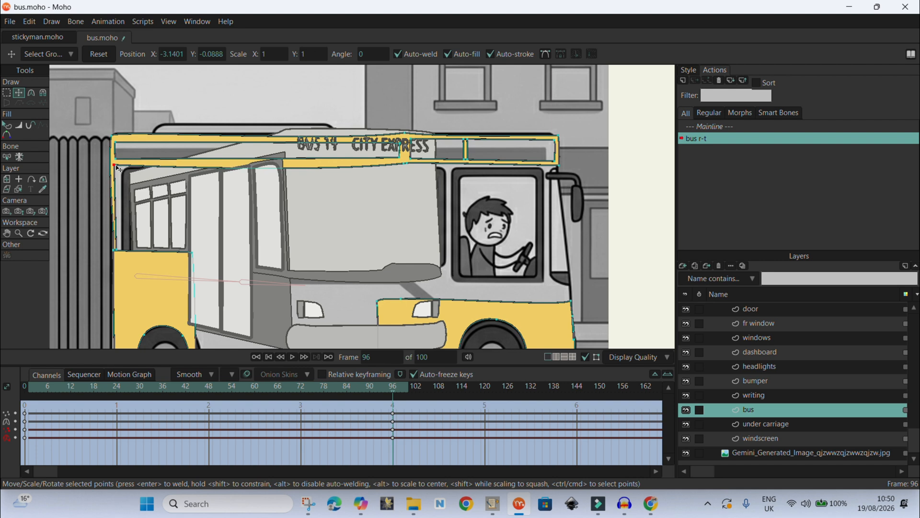
- Raise the top edge of the front lower body panel up to the background bus's waistline
left_click(398, 155)
left_click_drag(399, 164, 401, 165)
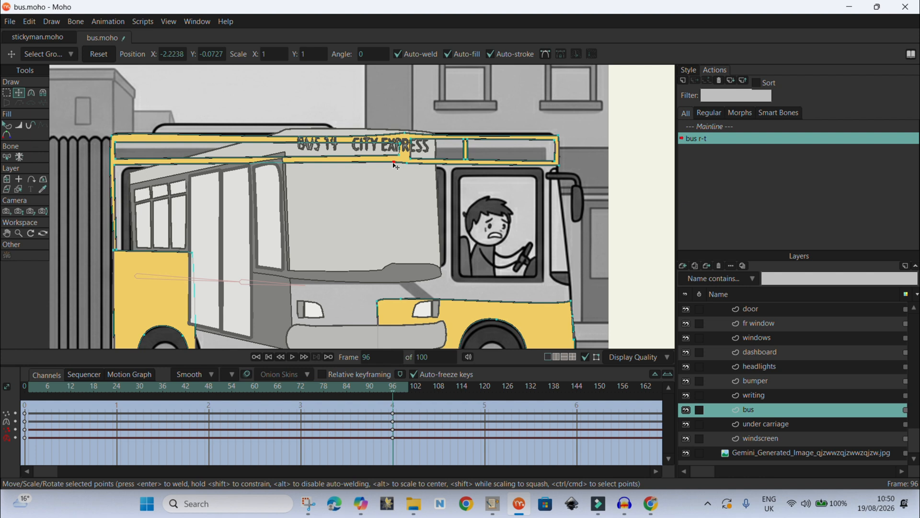
scroll(380, 105, "down", 1)
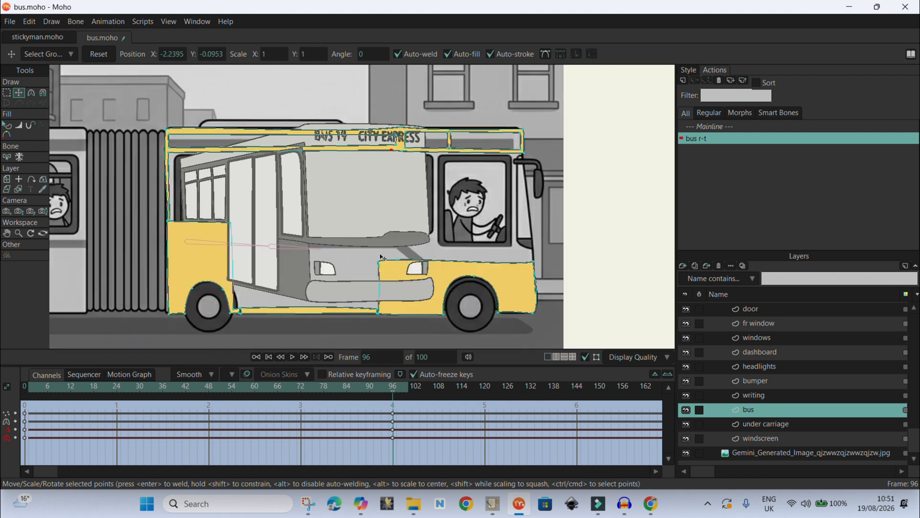
left_click_drag(381, 265, 400, 239)
left_click_drag(534, 261, 533, 240)
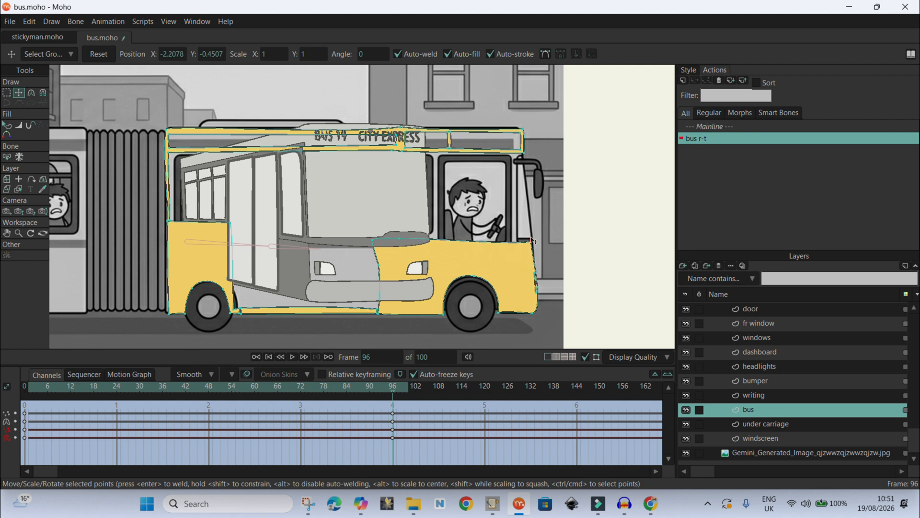
- Adjust the rear lower panel and door-area points of the body to match the background bus's waistline
left_click_drag(231, 225, 233, 242)
left_click_drag(168, 219, 152, 214)
scroll(175, 223, "up", 5)
scroll(393, 148, "down", 5)
left_click_drag(539, 218, 539, 222)
mouse_move(272, 202)
left_mouse_down()
mouse_move(279, 181)
mouse_move(270, 212)
left_mouse_up()
left_click_drag(353, 223, 349, 211)
left_click_drag(276, 178, 281, 211)
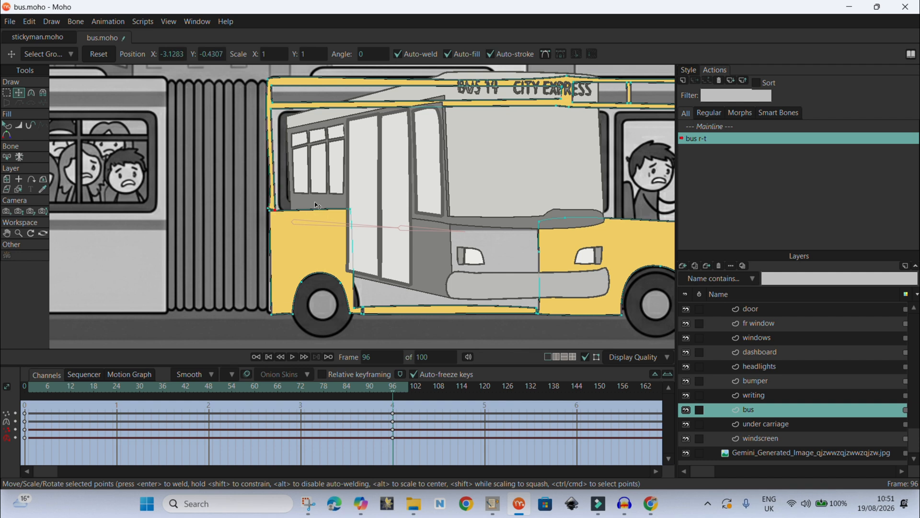
- Toggle the background image's visibility to inspect the reshaped bus drawing on its own
scroll(355, 165, "down", 2)
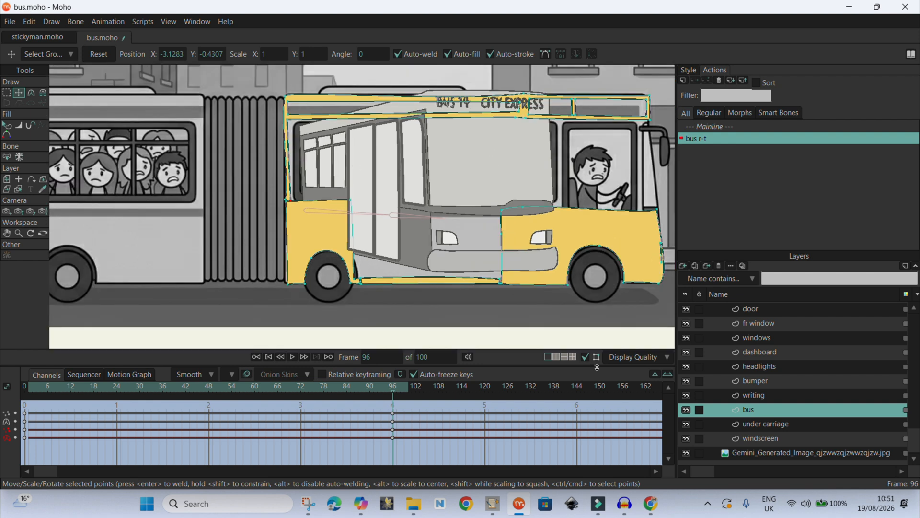
scroll(384, 158, "up", 3)
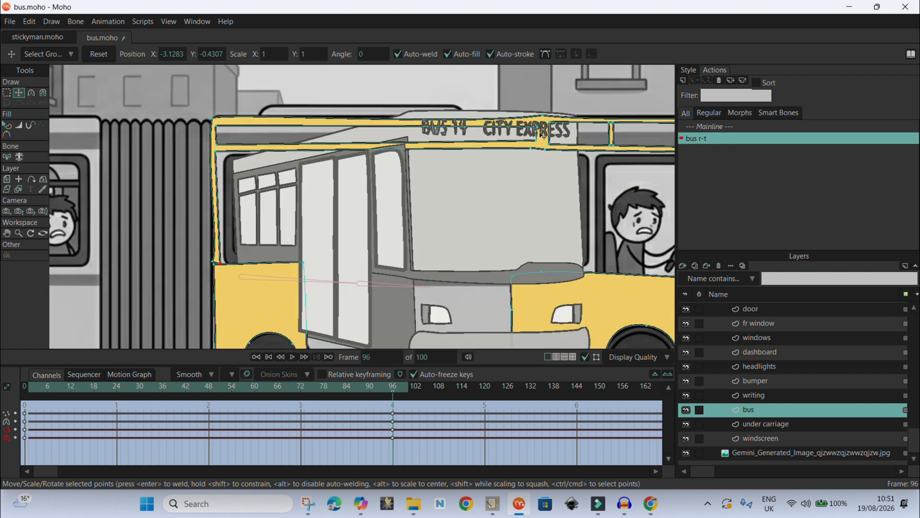
scroll(593, 142, "down", 3)
scroll(623, 148, "up", 4)
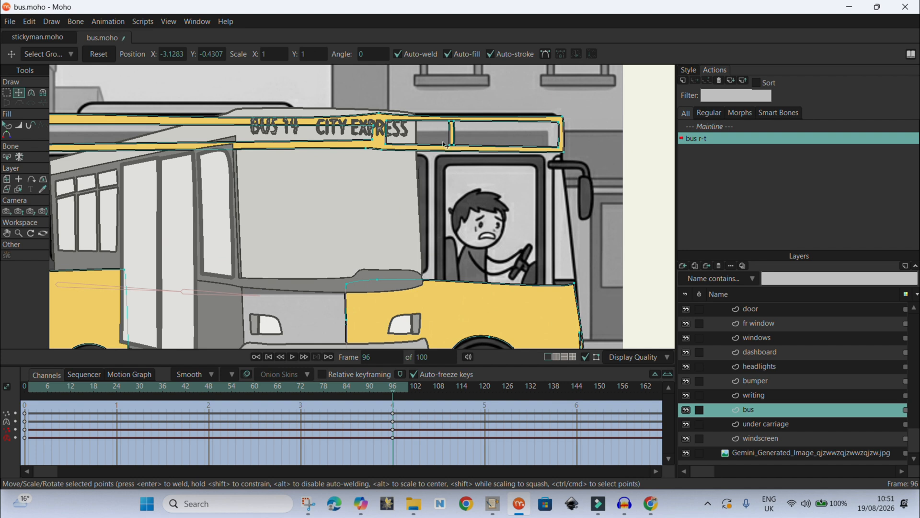
scroll(507, 98, "down", 2)
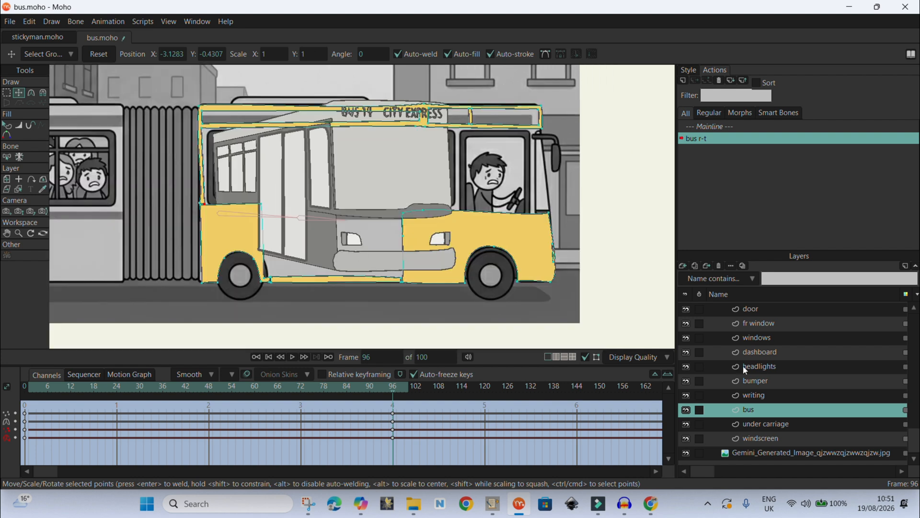
left_click_drag(393, 394, 396, 429)
left_click(686, 452)
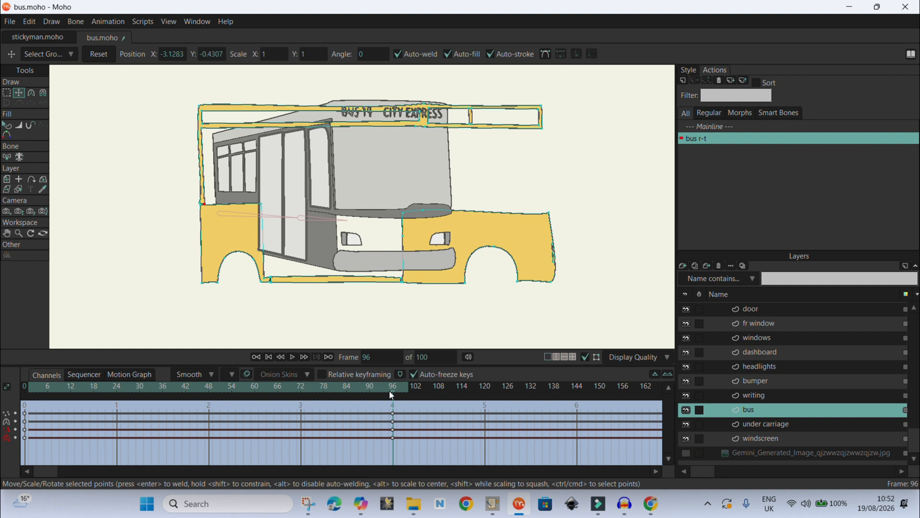
left_click_drag(394, 394, 350, 416)
left_click_drag(275, 418, 394, 457)
left_click(686, 453)
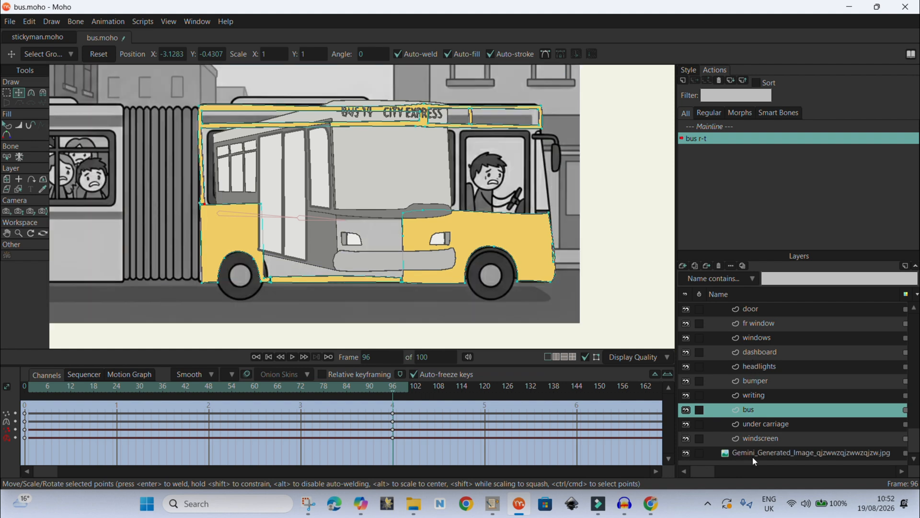
- On the windscreen layer, stretch the windscreen outline back across the side glass to the bus's rear edge
left_click(753, 456)
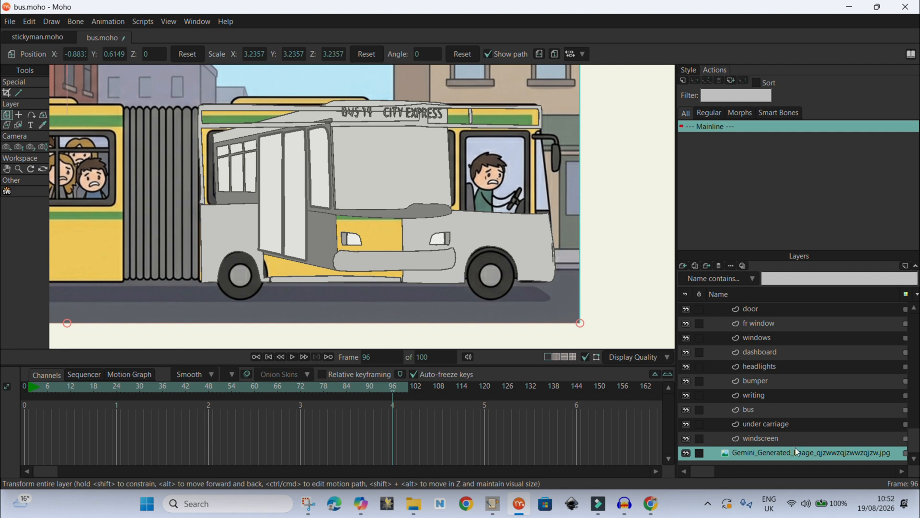
left_click(769, 439)
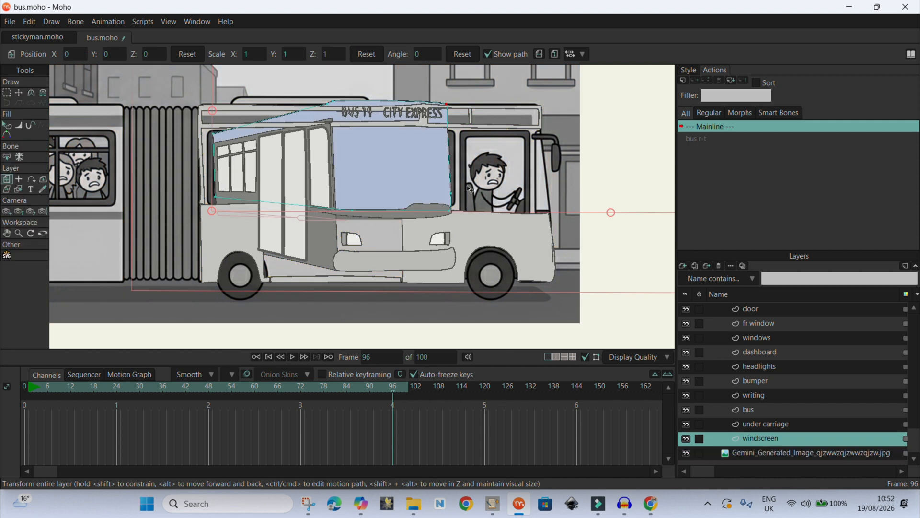
left_click(398, 164)
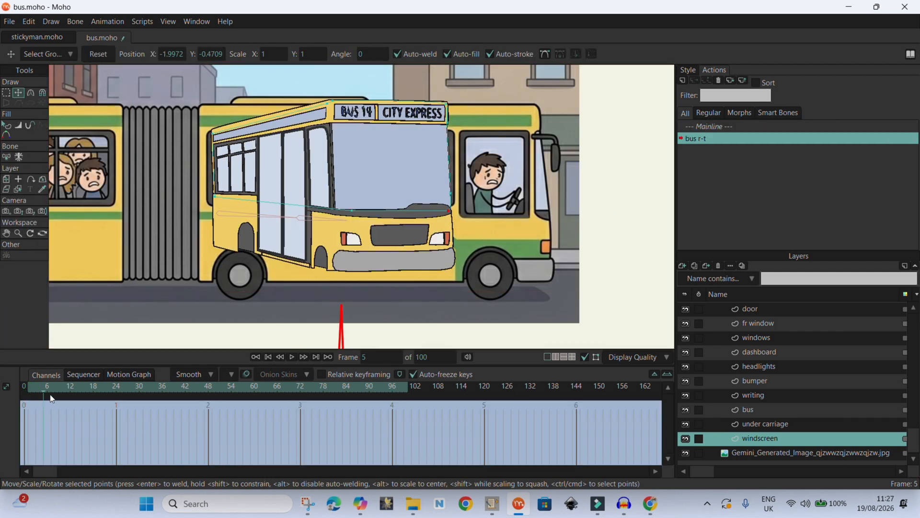
left_click_drag(51, 399, 389, 445)
left_click_drag(358, 175, 456, 179)
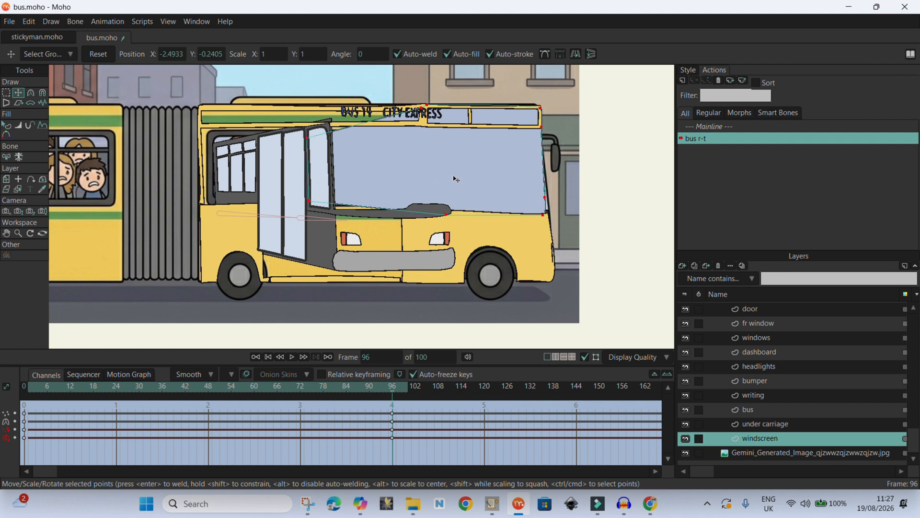
left_click(549, 215)
left_click_drag(311, 200, 204, 202)
left_click_drag(309, 139, 202, 105)
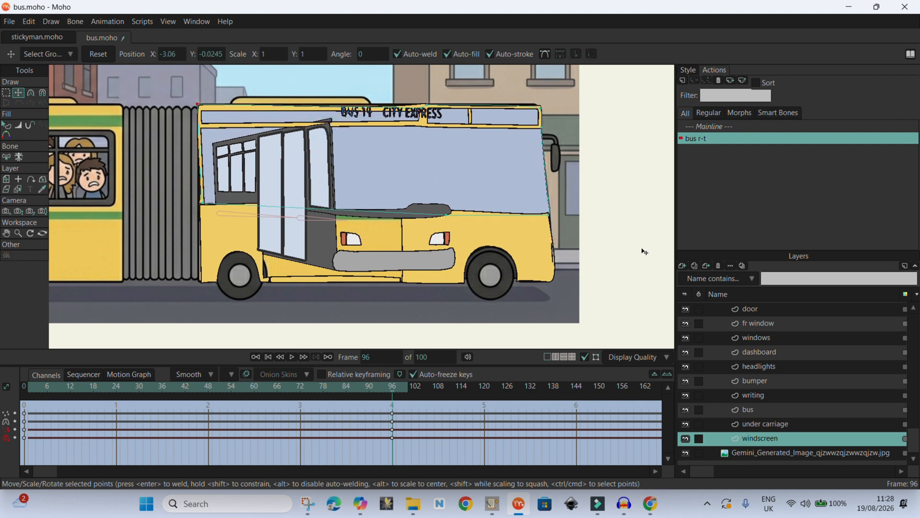
- Select the windows layer and hide the dashboard and under carriage layers
left_click(767, 339)
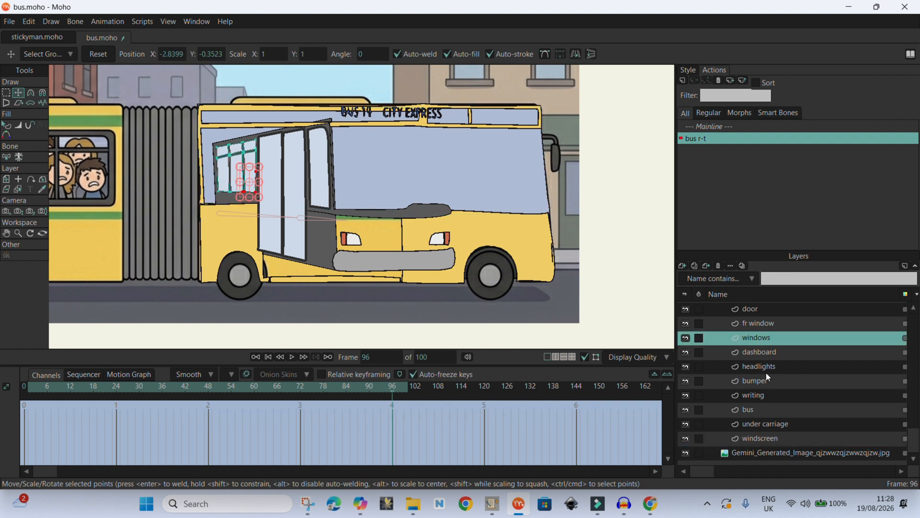
left_click(686, 352)
left_click(685, 425)
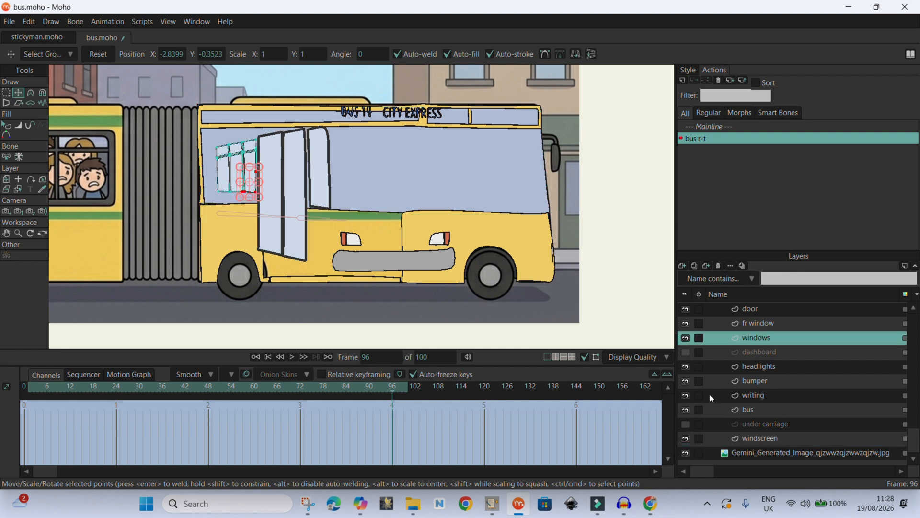
- Select all window points and move the window grid onto the rear carriage's side window
key("g")
left_click_drag(289, 121, 199, 235)
scroll(201, 235, "down", 4)
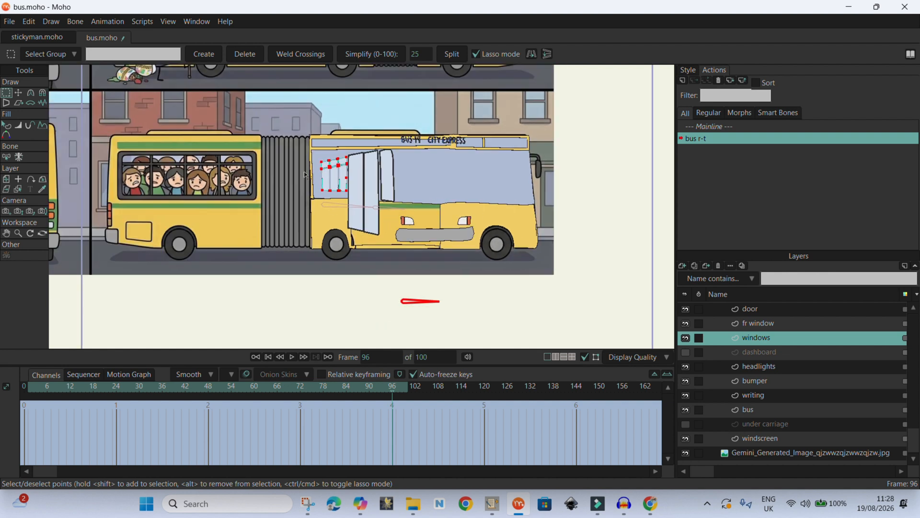
scroll(307, 156, "up", 3)
key("t")
left_click_drag(336, 161, 304, 120)
left_click_drag(340, 175, 104, 185)
scroll(215, 189, "down", 4)
scroll(150, 183, "up", 6)
left_click_drag(113, 115, 113, 143)
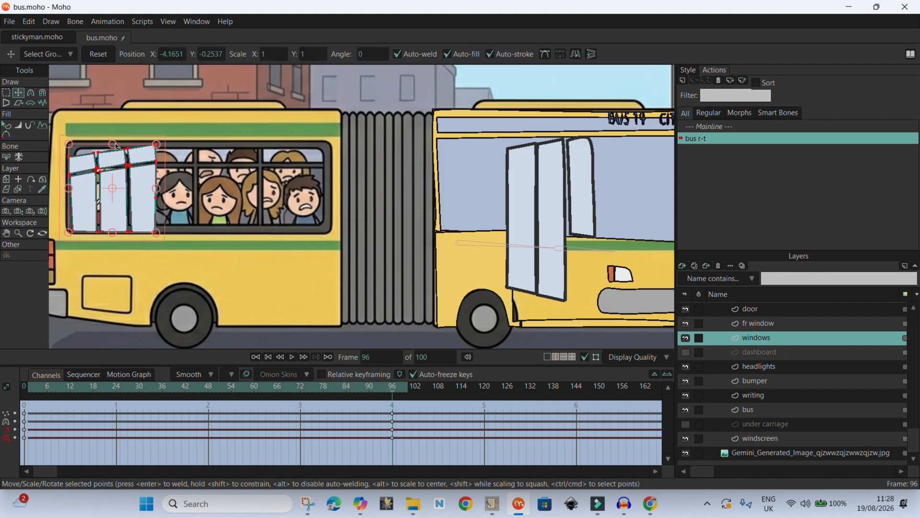
- Stretch the window panes across the rear carriage's side window, aligning their corners with its frame
key("g")
mouse_move(133, 220)
left_mouse_down()
mouse_move(68, 120)
mouse_move(110, 120)
left_mouse_up()
key("t")
mouse_move(156, 188)
left_mouse_down()
mouse_move(304, 195)
mouse_move(71, 183)
left_mouse_up()
left_click_drag(85, 225, 68, 226)
left_click_drag(76, 171, 70, 170)
left_click_drag(147, 148, 153, 148)
mouse_move(71, 152)
left_mouse_down()
mouse_move(71, 141)
mouse_move(69, 149)
left_mouse_up()
left_click_drag(72, 168, 69, 168)
left_click_drag(218, 166, 156, 166)
left_click_drag(218, 227, 159, 227)
left_click_drag(270, 163, 252, 162)
left_click_drag(271, 228, 255, 227)
mouse_move(246, 144)
left_mouse_down()
mouse_move(257, 143)
mouse_move(250, 158)
mouse_move(251, 143)
left_mouse_up()
left_click_drag(252, 162, 250, 163)
mouse_move(251, 160)
left_mouse_down()
mouse_move(250, 144)
mouse_move(250, 162)
left_mouse_up()
left_click_drag(72, 170, 66, 168)
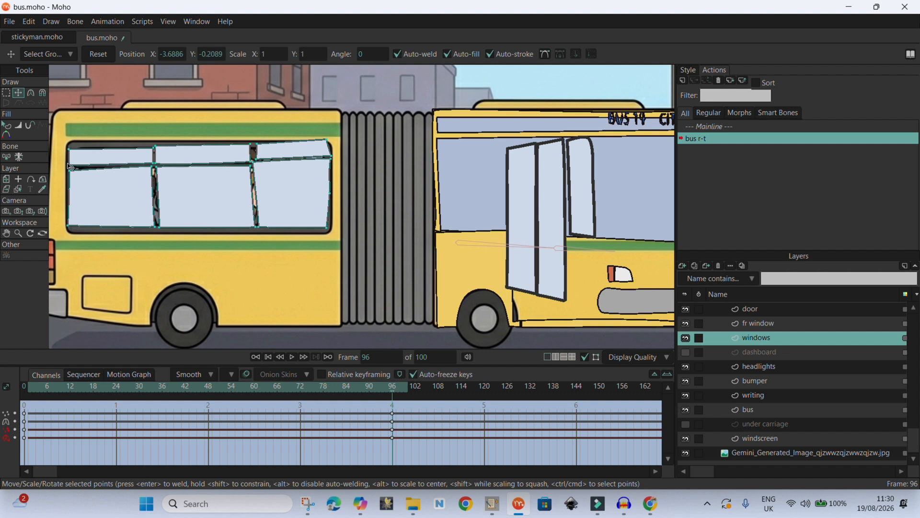
- Align the window panes' right-hand corners and bars with the rear carriage window's frame
left_click_drag(256, 159, 254, 160)
left_click_drag(327, 140, 332, 143)
left_click_drag(326, 227, 333, 227)
left_click_drag(329, 193, 333, 194)
left_click_drag(256, 226, 250, 227)
left_click_drag(332, 143, 332, 141)
left_click_drag(332, 228, 329, 231)
scroll(165, 161, "up", 1)
left_click_drag(154, 149, 153, 146)
scroll(142, 163, "down", 2)
scroll(225, 205, "down", 3)
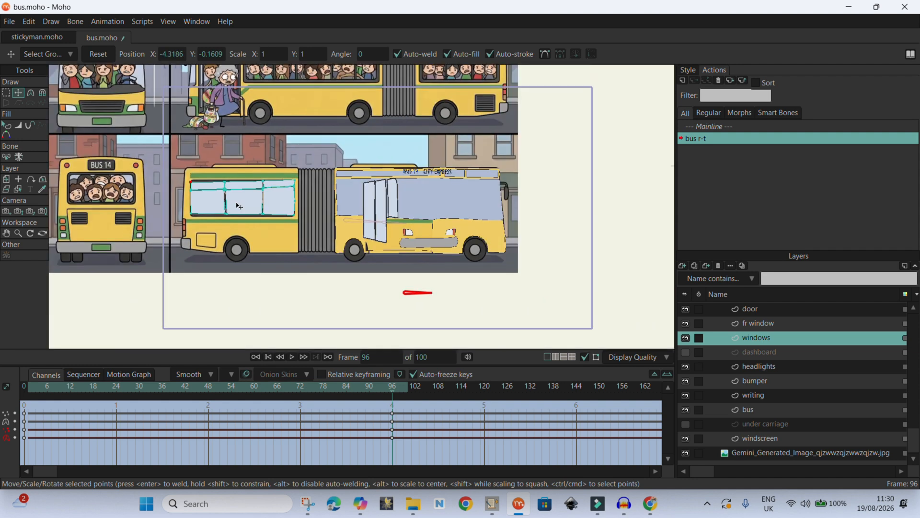
- Select all window points and move the reshaped windows forward onto the front section's side
key("g")
mouse_move(238, 148)
left_mouse_down()
mouse_move(286, 143)
mouse_move(242, 147)
left_mouse_up()
key("t")
left_click_drag(257, 224, 467, 191)
scroll(430, 198, "up", 2)
scroll(501, 156, "up", 4)
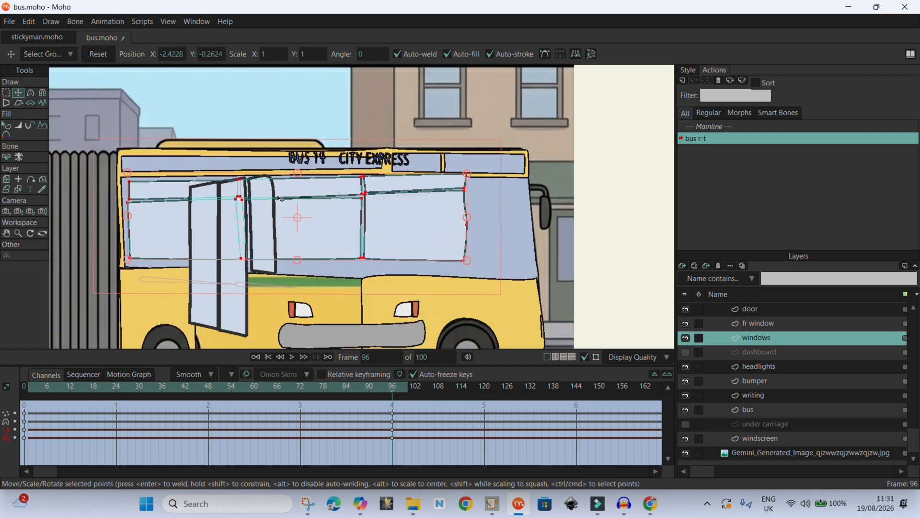
- Pull the windows' front edge points back so the panes end before the front door area
scroll(363, 205, "down", 9)
scroll(320, 189, "up", 9)
scroll(505, 231, "down", 4)
scroll(594, 218, "up", 2)
left_click_drag(407, 217, 408, 223)
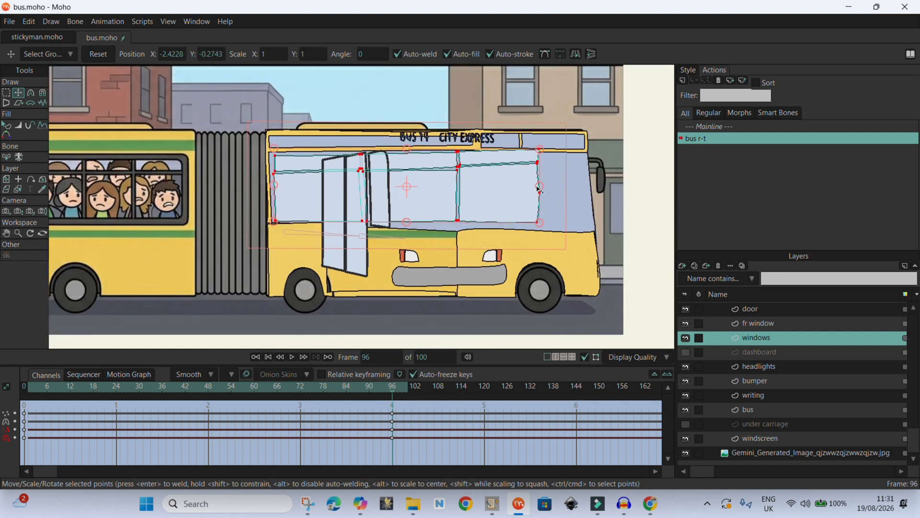
left_click_drag(538, 187, 459, 190)
left_click(459, 192)
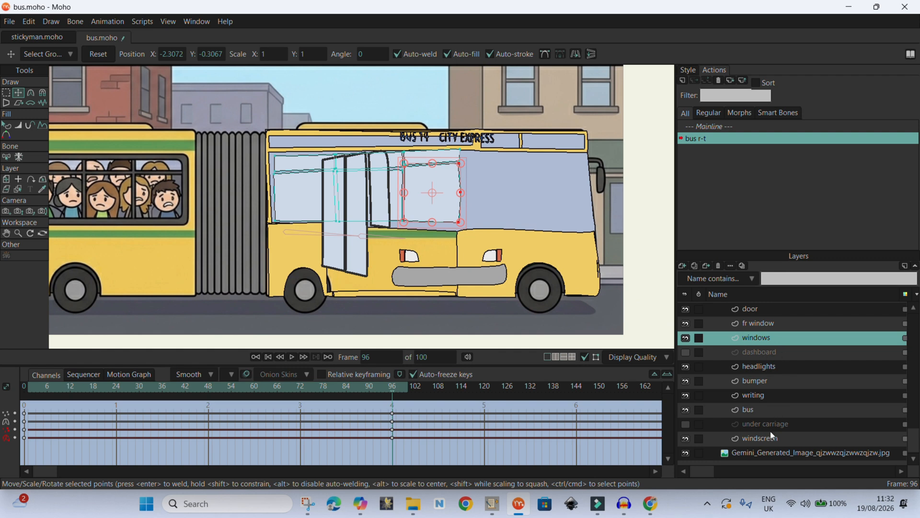
- Select the front window layer's points and move the window forward beside the windscreen at the bus's front
left_click(761, 324)
left_click(3, 94)
left_click_drag(353, 133, 415, 236)
left_click(19, 93)
left_click_drag(379, 202, 532, 204)
scroll(437, 224, "down", 3)
left_click_drag(470, 226, 492, 234)
scroll(478, 236, "up", 4)
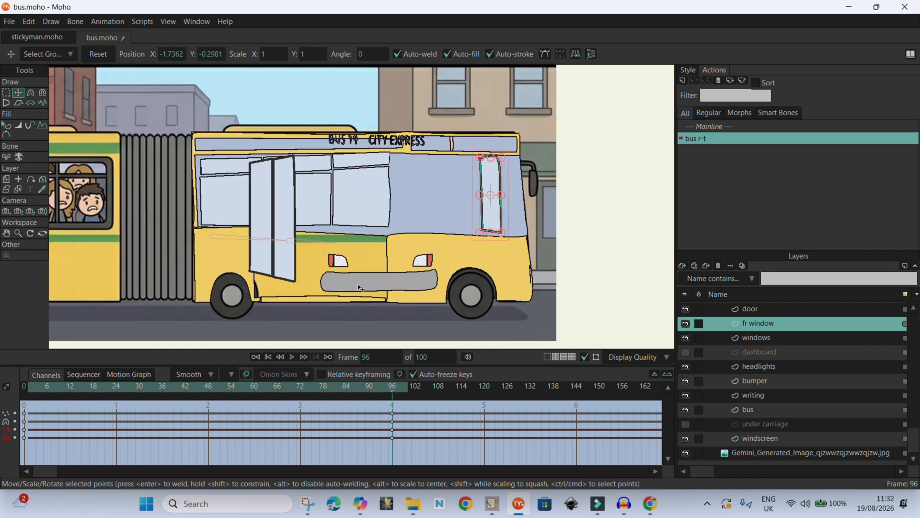
- Move the door forward to the front section behind the wheel and adjust its bottom and top corners
left_click(768, 339)
left_click(750, 309)
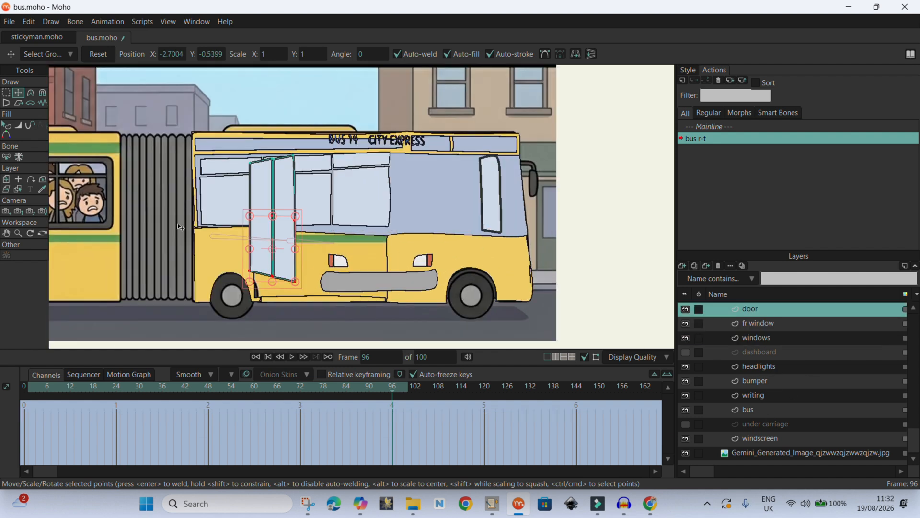
key("g")
key("t")
left_click_drag(273, 156, 421, 149)
mouse_move(421, 286)
left_mouse_down()
mouse_move(422, 310)
mouse_move(445, 294)
mouse_move(396, 294)
mouse_move(418, 296)
left_mouse_up()
left_click(446, 298)
left_click_drag(442, 146, 422, 152)
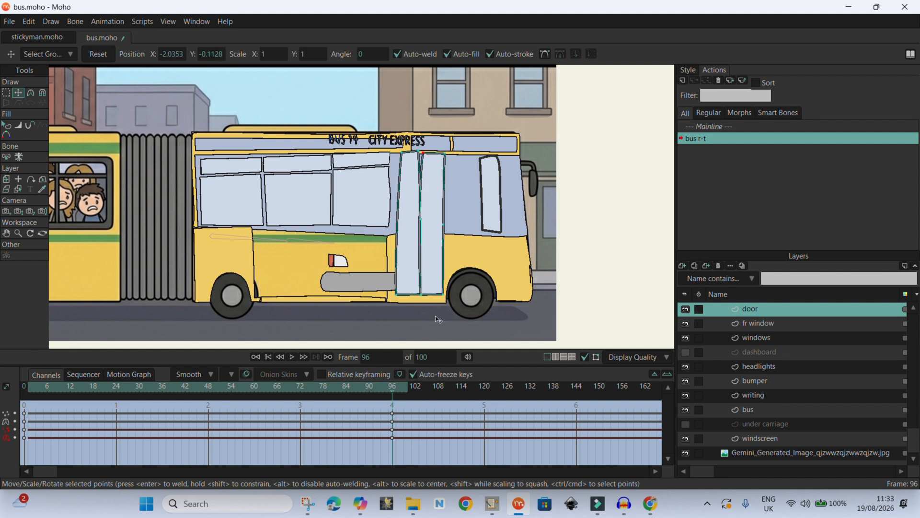
- Adjust the bus body's lower edge points along the front section's underside near the door and front wheel
scroll(404, 219, "down", 1)
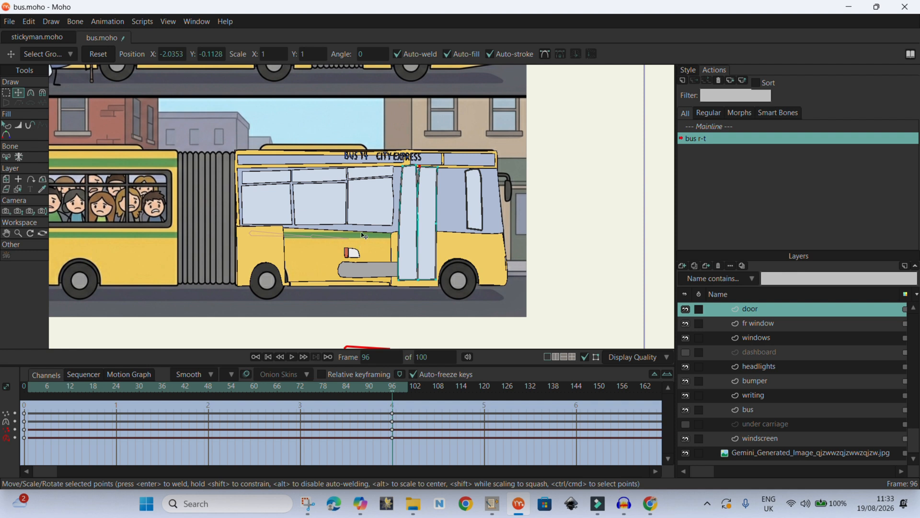
scroll(367, 205, "up", 1)
right_click(255, 251, "alt")
left_click(6, 92)
left_click_drag(273, 303, 265, 301)
scroll(247, 263, "up", 1)
key("t")
left_click_drag(430, 236, 524, 306)
left_click_drag(467, 230, 528, 200)
left_click_drag(524, 304, 528, 305)
left_click_drag(534, 191, 531, 191)
left_click_drag(392, 388, 396, 422)
left_click(7, 92)
mouse_move(447, 173)
left_mouse_down()
mouse_move(423, 202)
mouse_move(444, 195)
mouse_move(447, 177)
left_mouse_up()
left_click(18, 93)
left_click_drag(429, 254, 445, 255)
mouse_move(439, 297)
left_mouse_down()
mouse_move(451, 294)
mouse_move(424, 288)
mouse_move(524, 312)
left_mouse_up()
left_click(6, 92)
key("t")
scroll(489, 312, "up", 4)
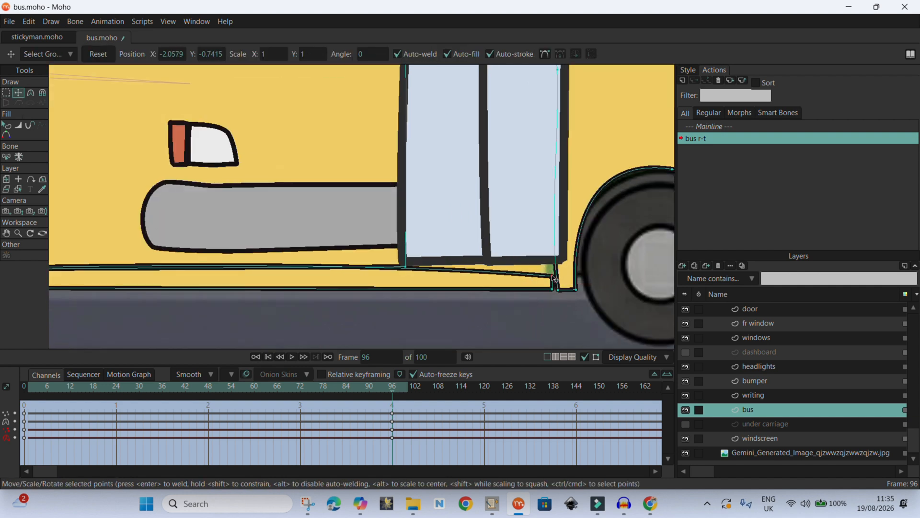
left_click(31, 92)
left_click(19, 92)
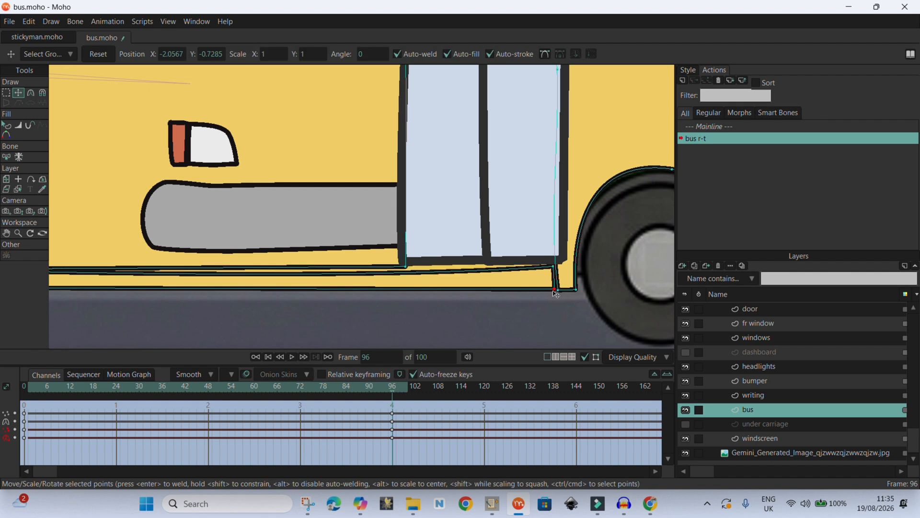
- Reshape the bus body's outline points around the front door opening and front wheel arch
scroll(555, 291, "down", 4)
scroll(268, 255, "up", 4)
scroll(196, 277, "up", 4)
left_click_drag(186, 270, 195, 240)
left_click_drag(133, 269, 131, 269)
scroll(180, 248, "down", 5)
left_click_drag(94, 215, 91, 216)
scroll(396, 240, "down", 3)
scroll(493, 103, "up", 3)
left_click_drag(595, 255, 598, 255)
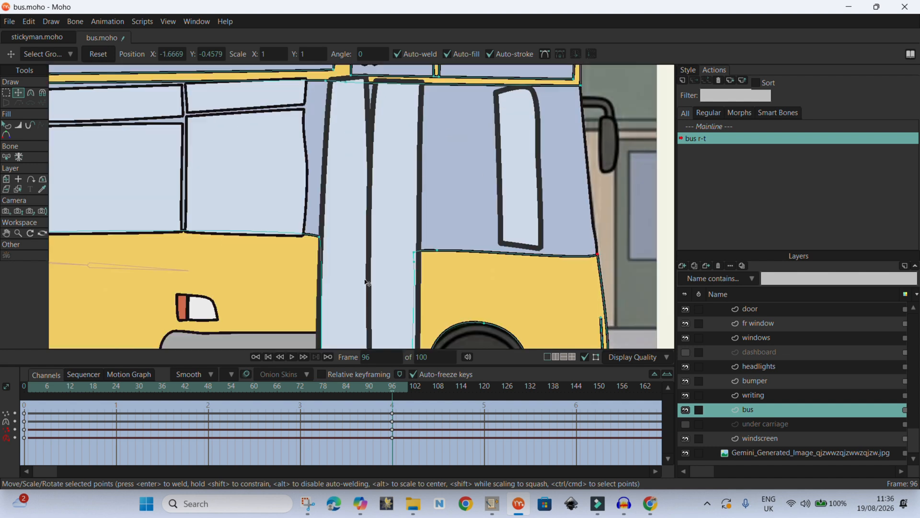
scroll(430, 199, "down", 2)
left_click_drag(421, 233, 435, 224)
left_click_drag(538, 234, 537, 223)
left_click_drag(421, 226, 436, 220)
scroll(541, 293, "up", 3)
left_click_drag(539, 278, 545, 278)
scroll(297, 235, "down", 4)
scroll(382, 138, "up", 2)
- Move the window panes' corner points so the window frames line up with the bus body's upper edge
left_click(768, 338)
scroll(312, 198, "down", 1)
left_click_drag(272, 175, 319, 151)
left_click(279, 140, "shift")
scroll(313, 147, "up", 2)
left_click_drag(314, 212, 315, 213)
left_click_drag(294, 147, 319, 149)
left_click_drag(296, 121, 319, 125)
left_click_drag(194, 157, 178, 157)
left_click_drag(193, 273, 178, 272)
left_click_drag(173, 166, 173, 166)
scroll(174, 166, "down", 2)
scroll(86, 153, "up", 2)
left_click_drag(280, 171, 279, 174)
key("Up")
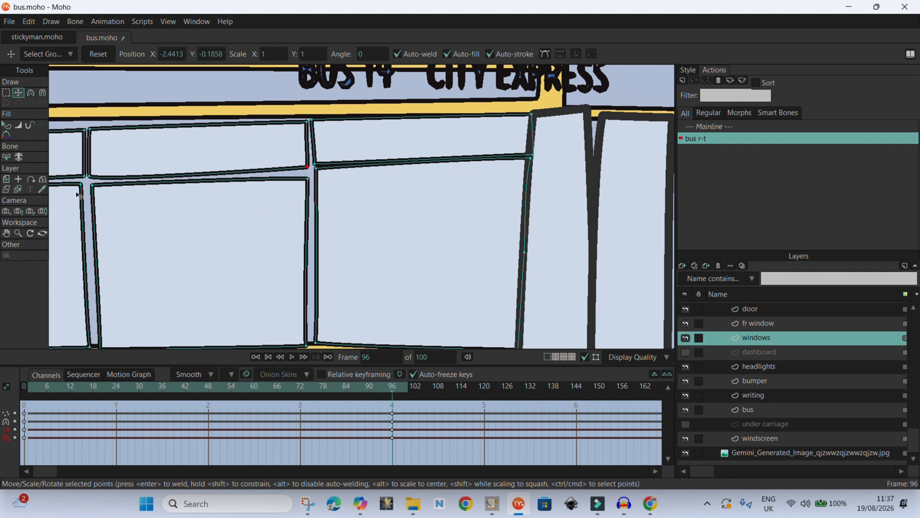
- Make the selected window corner peaked and nudge the neighbouring window points into line
left_click(33, 93)
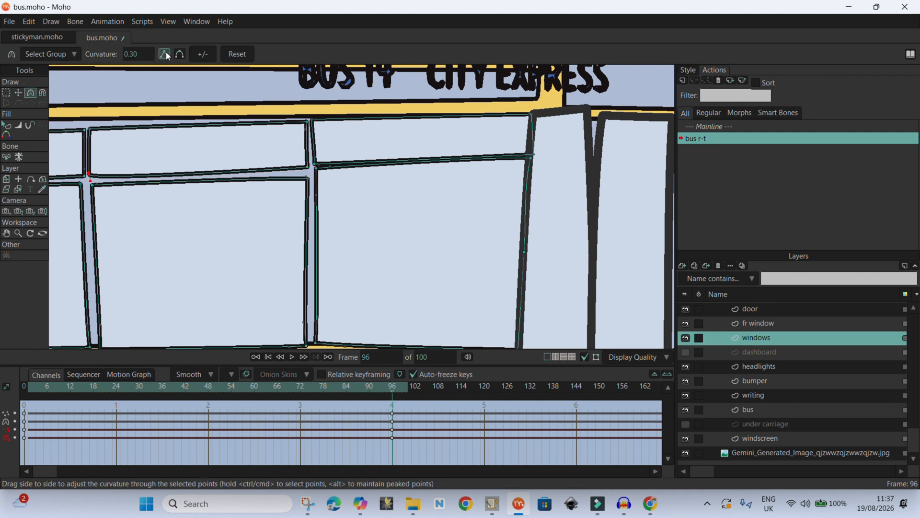
left_click(166, 55)
scroll(288, 185, "down", 5)
key("t")
scroll(139, 196, "up", 3)
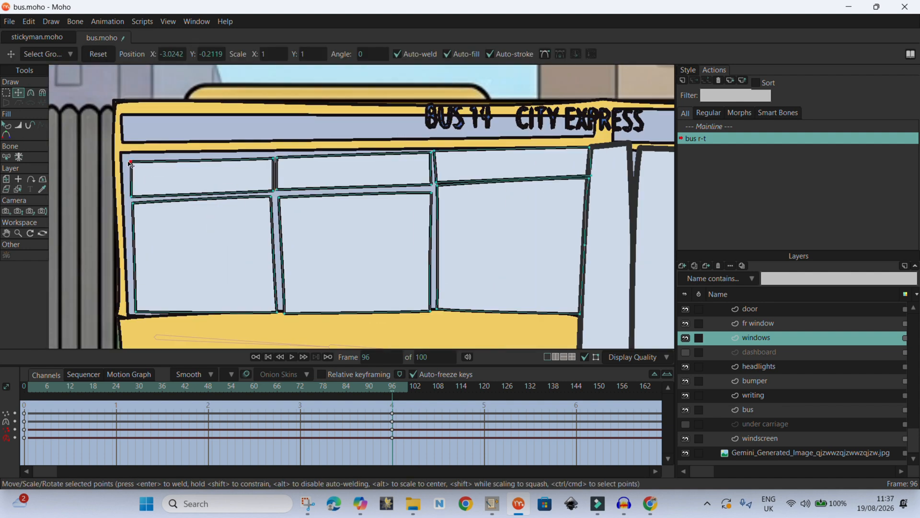
scroll(337, 192, "down", 4)
scroll(398, 202, "up", 4)
left_click_drag(345, 195, 345, 201)
left_click_drag(500, 190, 497, 196)
scroll(503, 188, "down", 5)
- Reduce the door edge's curvature and reposition the door's bottom and top corner points
left_click(764, 394)
left_click(762, 338)
left_click(750, 309)
scroll(430, 225, "up", 3)
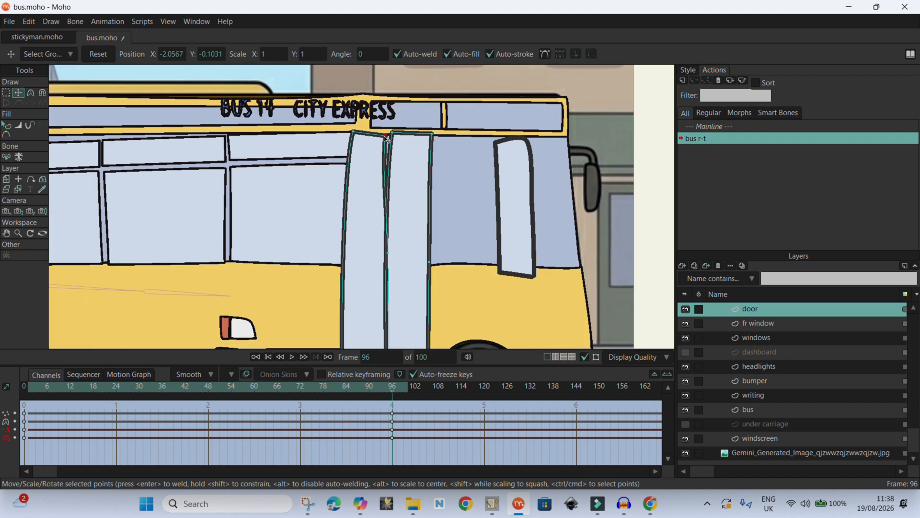
left_click(29, 93)
scroll(356, 131, "up", 5)
left_click_drag(356, 178, 376, 178)
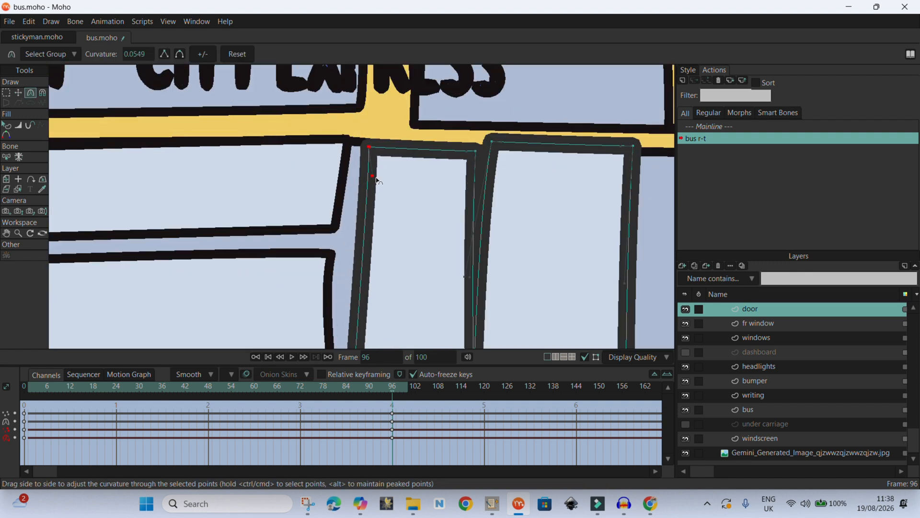
scroll(378, 136, "down", 6)
left_click(19, 93)
left_click_drag(367, 328, 373, 327)
left_click_drag(400, 326, 428, 329)
scroll(403, 129, "up", 5)
left_click_drag(390, 143, 387, 141)
scroll(326, 211, "down", 5)
- Move the windows' front edge points forward to meet the door
left_click(756, 337)
scroll(315, 215, "up", 2)
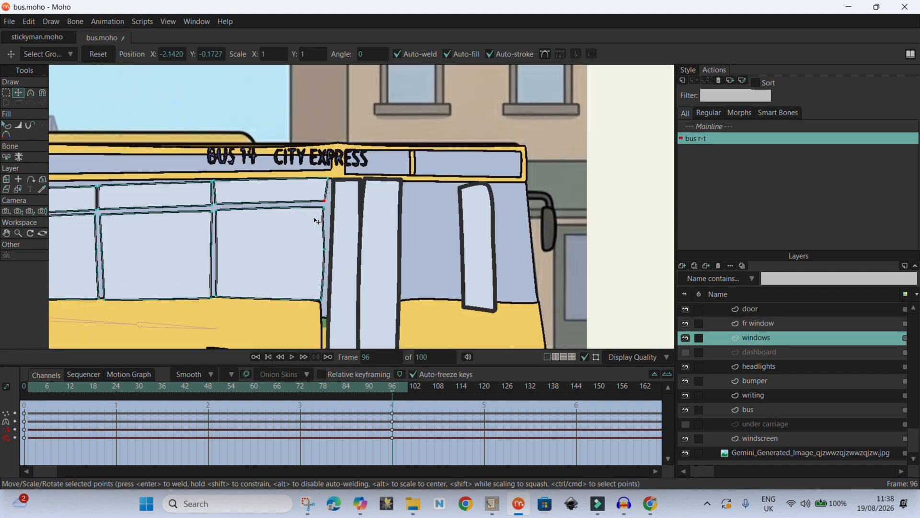
scroll(316, 219, "up", 2)
left_click_drag(322, 220, 330, 219)
left_click(333, 161)
scroll(330, 163, "down", 3)
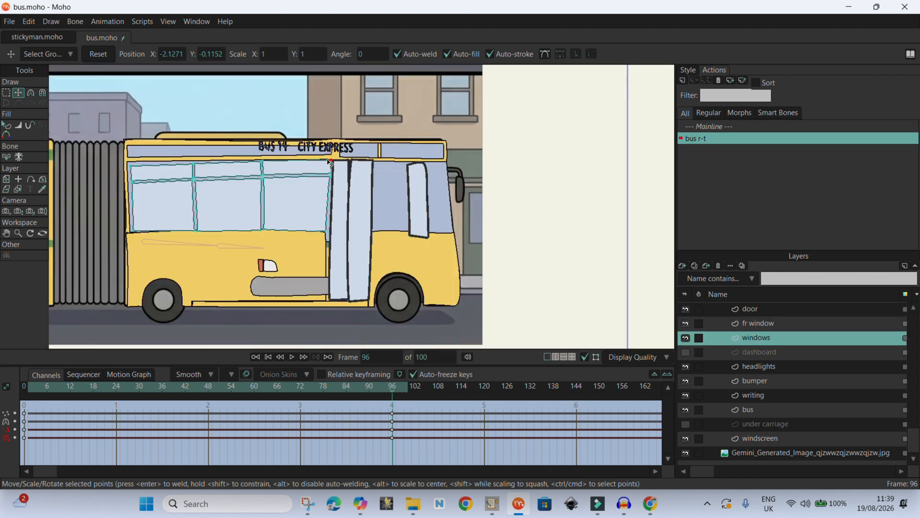
scroll(327, 244, "up", 2)
key("ctrl+z")
key("ctrl+z")
key("ctrl+shift+z")
key("ctrl+shift+z")
- Adjust the door's top and bottom corner points
right_click(351, 201, "alt")
left_click_drag(337, 123, 330, 124)
left_click(363, 123)
left_click_drag(361, 324, 358, 322)
scroll(430, 165, "down", 1)
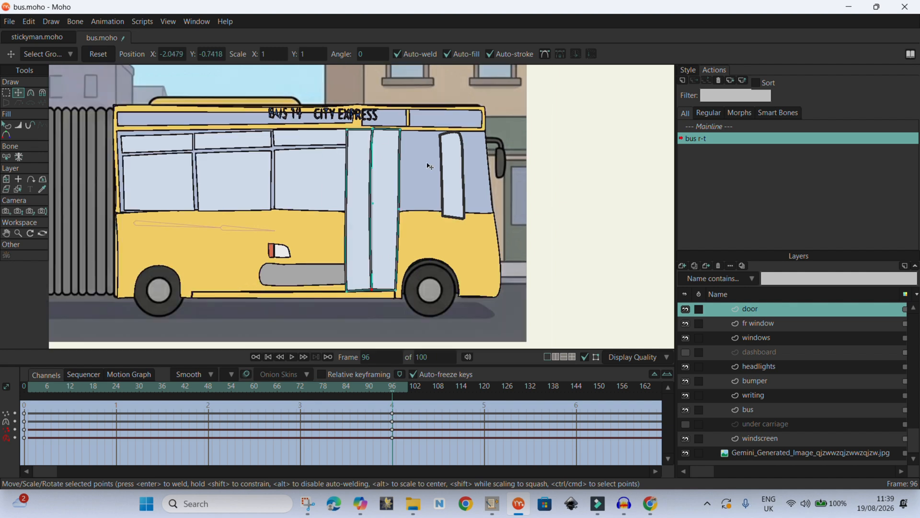
- Adjust the window panes' top corners and raise their bottom edge points slightly
scroll(319, 136, "up", 4)
right_click(320, 137, "alt")
left_click_drag(385, 126, 385, 131)
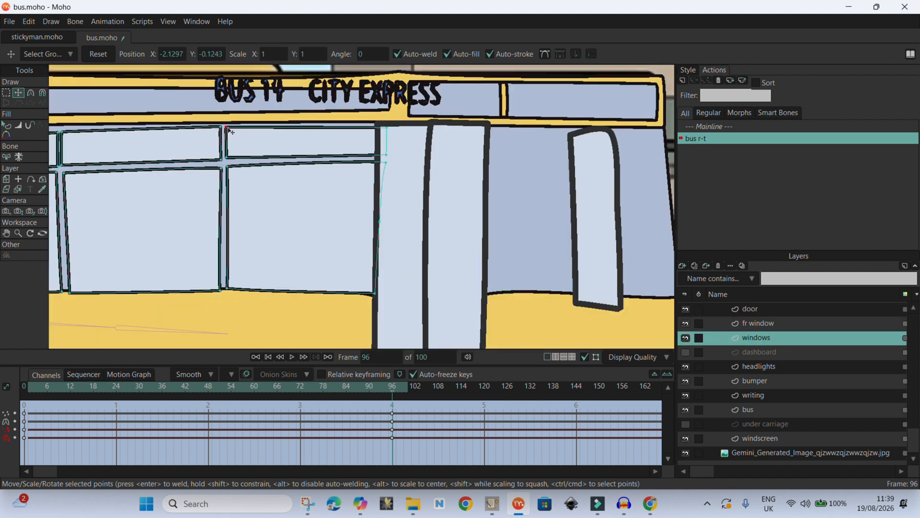
scroll(218, 168, "down", 2)
scroll(133, 149, "up", 3)
left_click(157, 149)
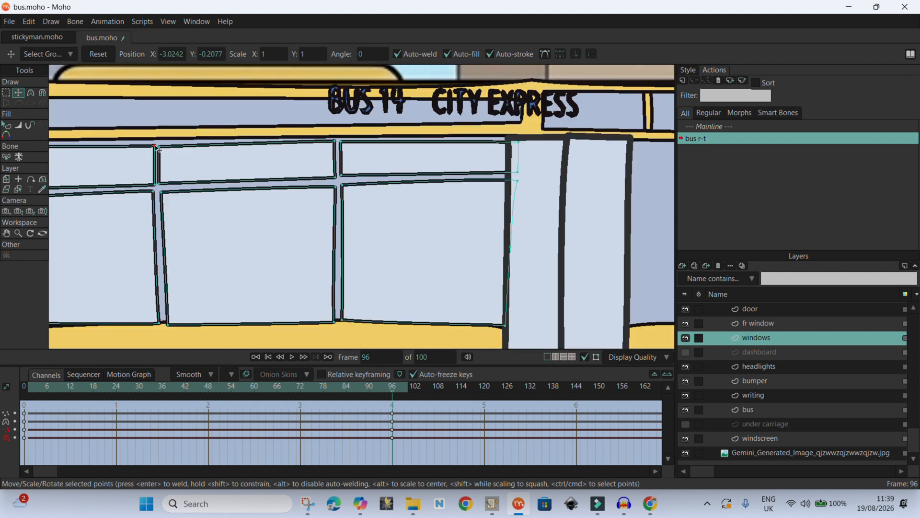
scroll(437, 133, "down", 2)
left_click_drag(149, 149, 151, 174)
scroll(182, 260, "up", 3)
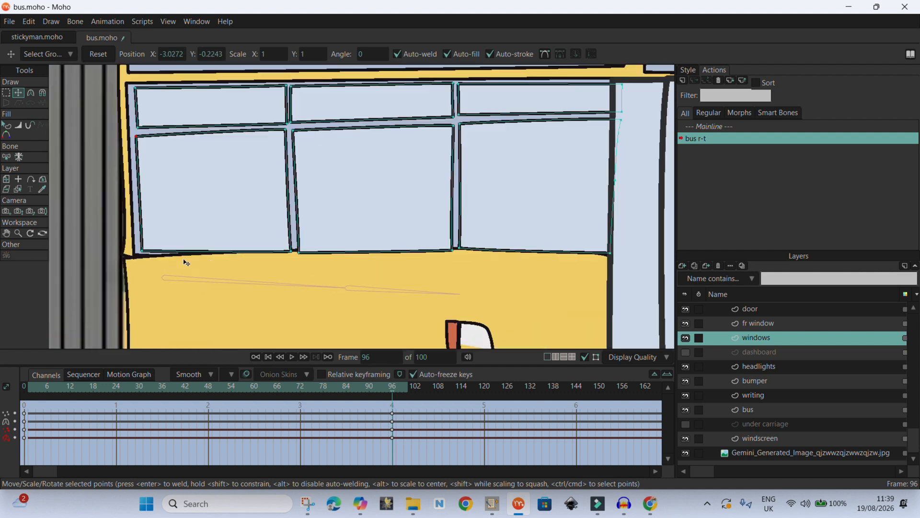
left_click_drag(134, 249, 133, 242)
left_click_drag(314, 250, 320, 235)
left_click_drag(501, 248, 501, 237)
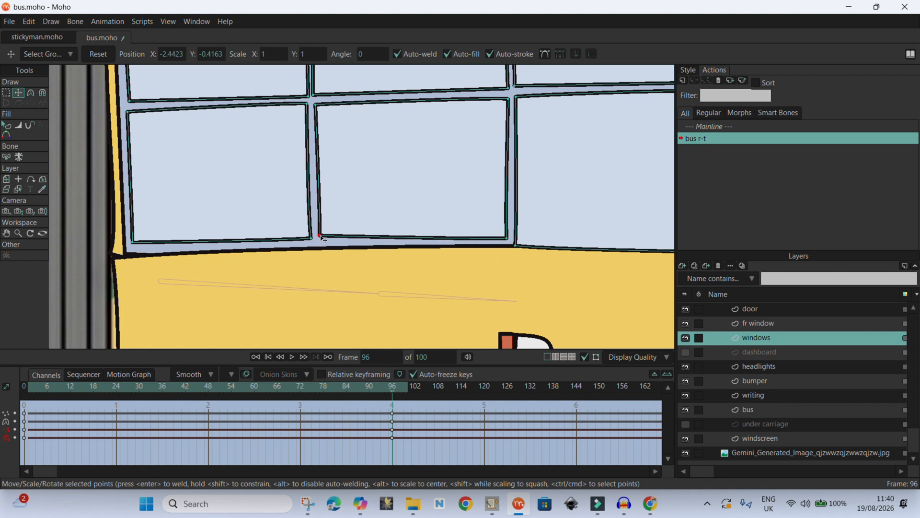
left_click_drag(320, 236, 321, 237)
scroll(333, 262, "down", 2)
left_click_drag(566, 255, 565, 246)
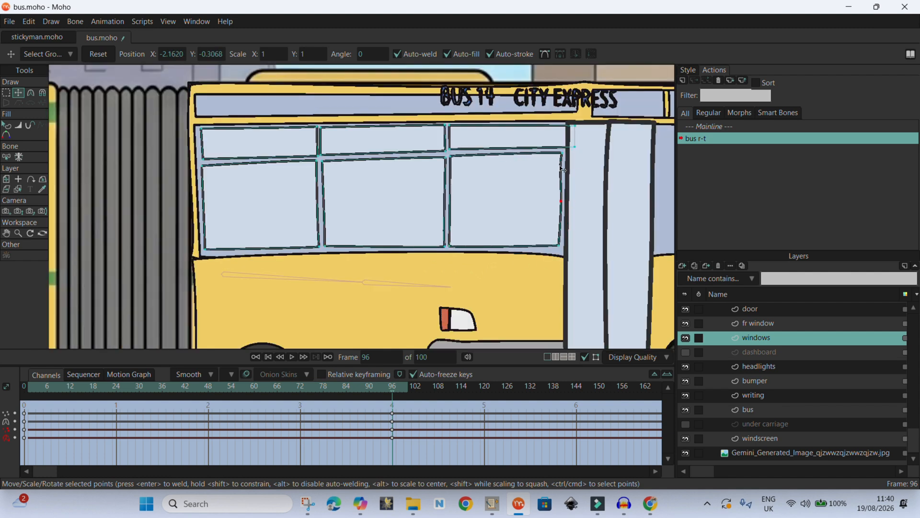
- Align the bus body's rear corners of the front section with the articulation joint and tidy the point beside the door
scroll(458, 252, "down", 2)
left_click(749, 410)
scroll(309, 264, "up", 3)
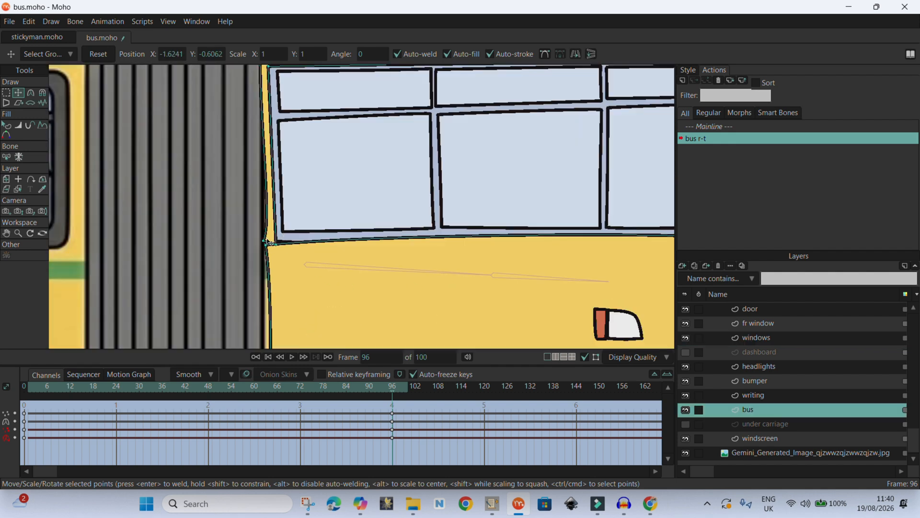
left_click_drag(275, 243, 265, 234)
left_click_drag(265, 245, 264, 239)
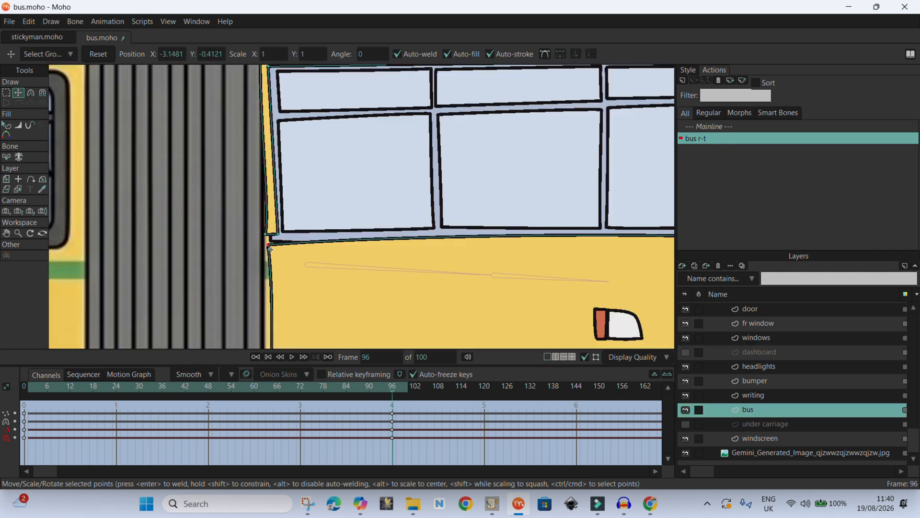
scroll(273, 221, "down", 3)
scroll(276, 334, "down", 4)
scroll(309, 225, "up", 3)
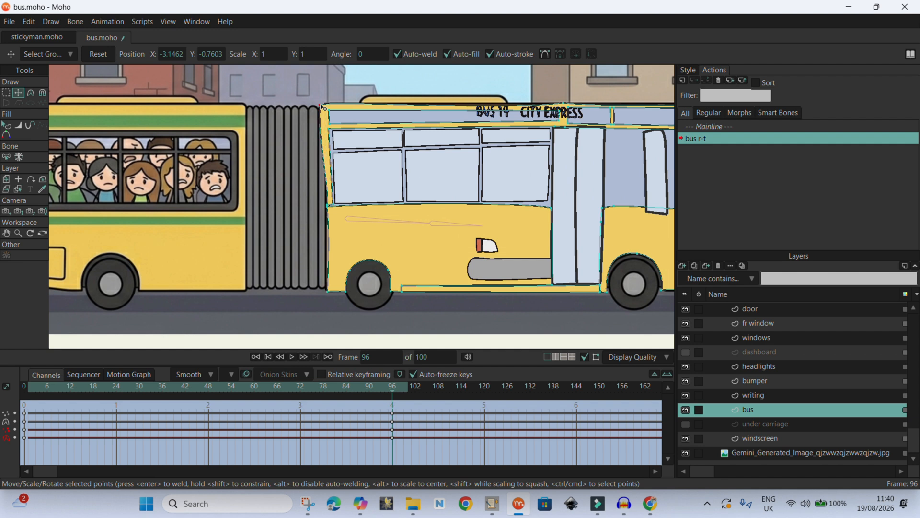
left_click_drag(328, 290, 321, 291)
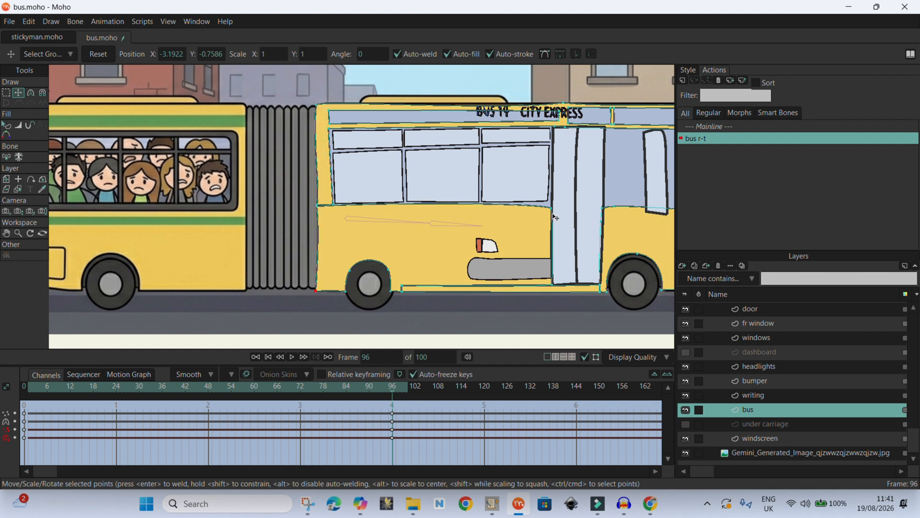
key("c")
left_click(323, 195)
scroll(331, 199, "up", 2)
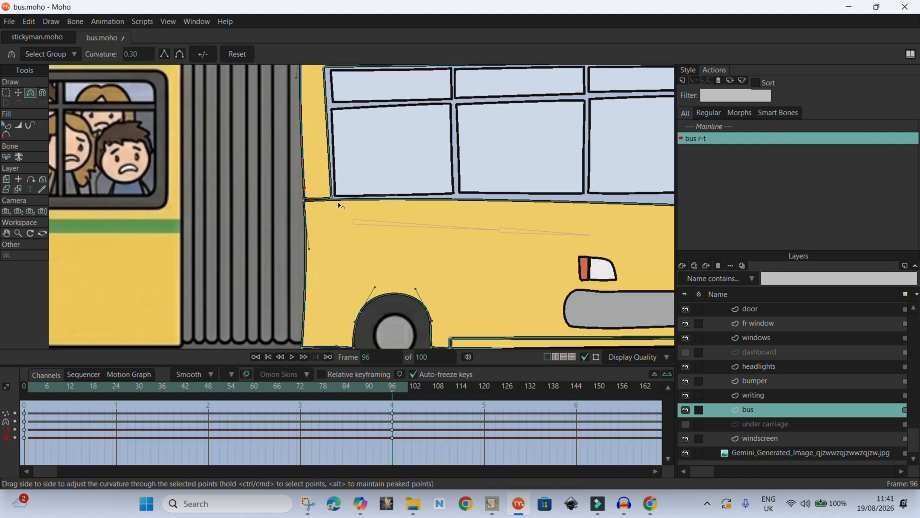
scroll(312, 202, "down", 3)
key("t")
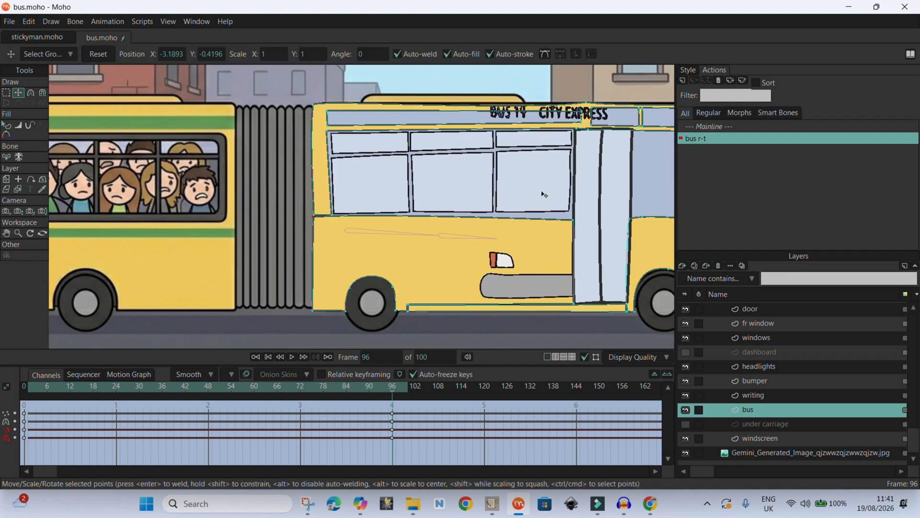
left_click_drag(580, 224, 580, 221)
left_click(580, 221)
- Sharpen the front window's top corner and widen the window toward the windscreen
scroll(363, 225, "down", 5)
scroll(447, 196, "up", 4)
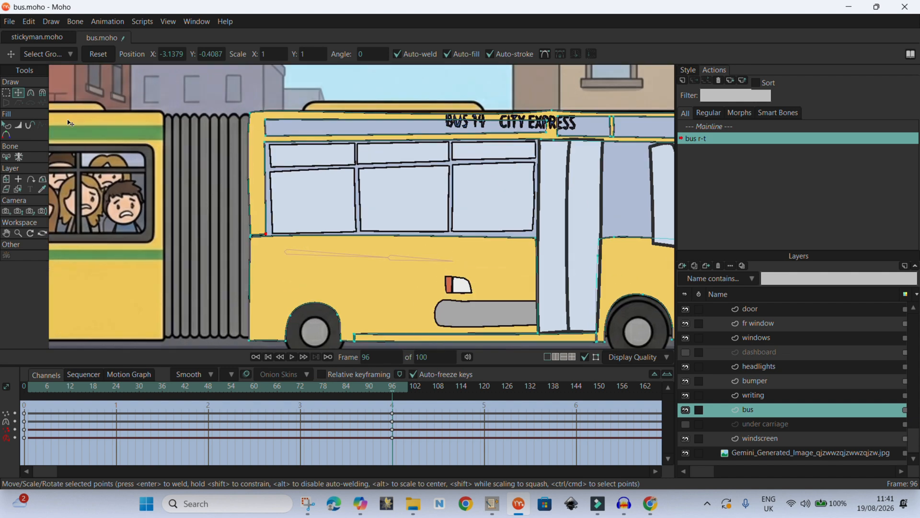
right_click(492, 176, "alt")
scroll(517, 167, "up", 2)
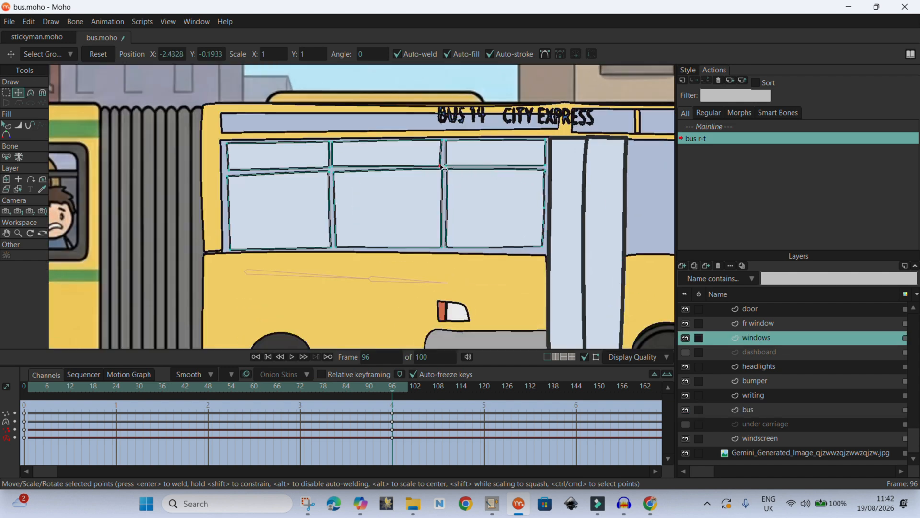
scroll(441, 168, "down", 7)
scroll(586, 234, "up", 1)
right_click(586, 234, "alt")
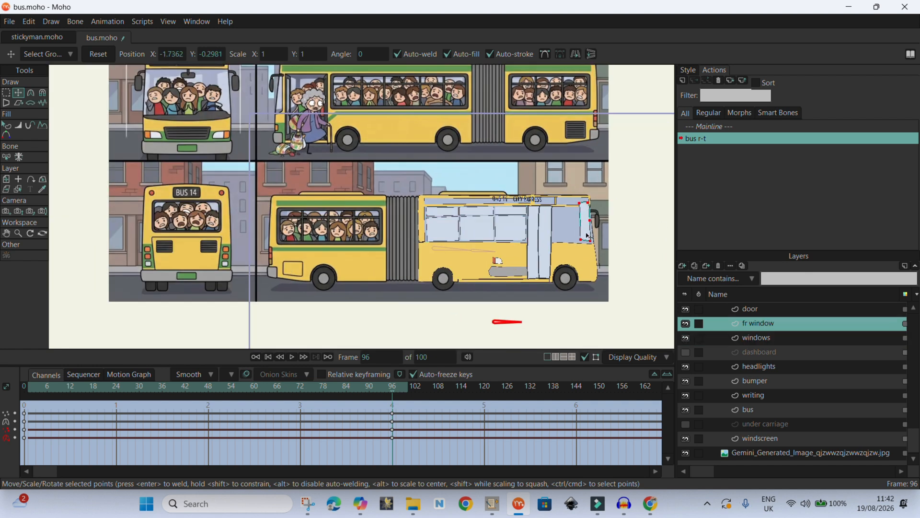
scroll(560, 238, "up", 5)
left_click_drag(572, 266, 573, 252)
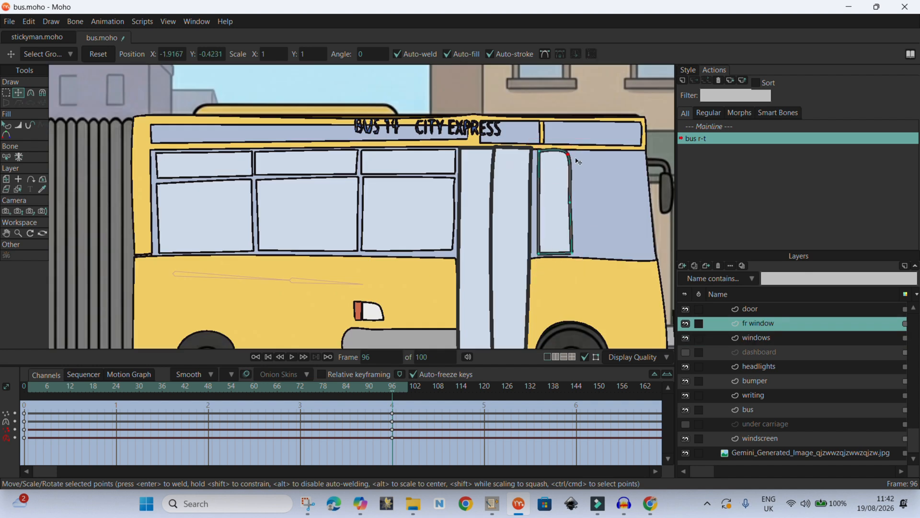
left_click(31, 93)
mouse_move(567, 158)
left_mouse_down()
mouse_move(532, 159)
mouse_move(564, 152)
mouse_move(579, 163)
left_mouse_up()
left_click(19, 92)
scroll(576, 226, "down", 2)
left_click_drag(535, 238, 586, 240)
left_click_drag(534, 200, 585, 206)
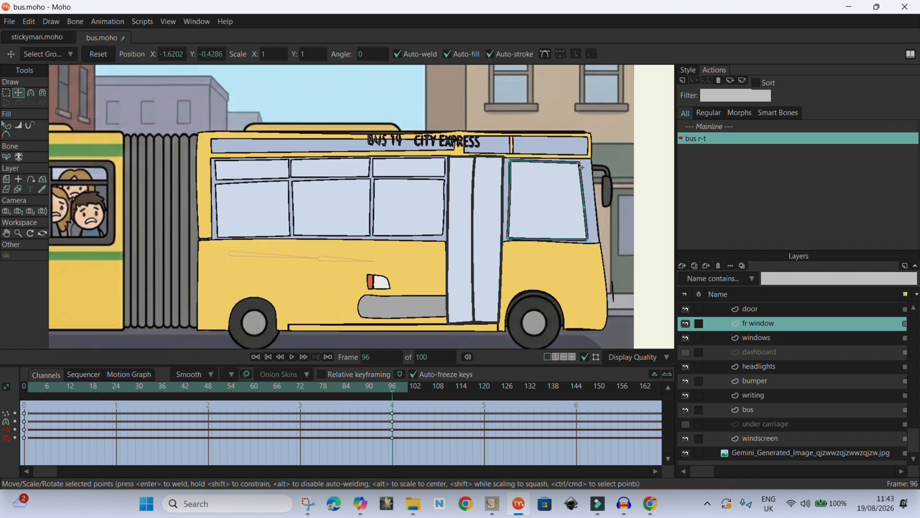
- Select the door's top points and lower them slightly
left_click(750, 309)
left_click(7, 92)
left_click_drag(513, 145, 439, 174)
left_click(19, 93)
scroll(482, 158, "up", 2)
left_click_drag(485, 155, 485, 159)
scroll(485, 156, "down", 5)
scroll(487, 208, "up", 4)
scroll(341, 240, "down", 3)
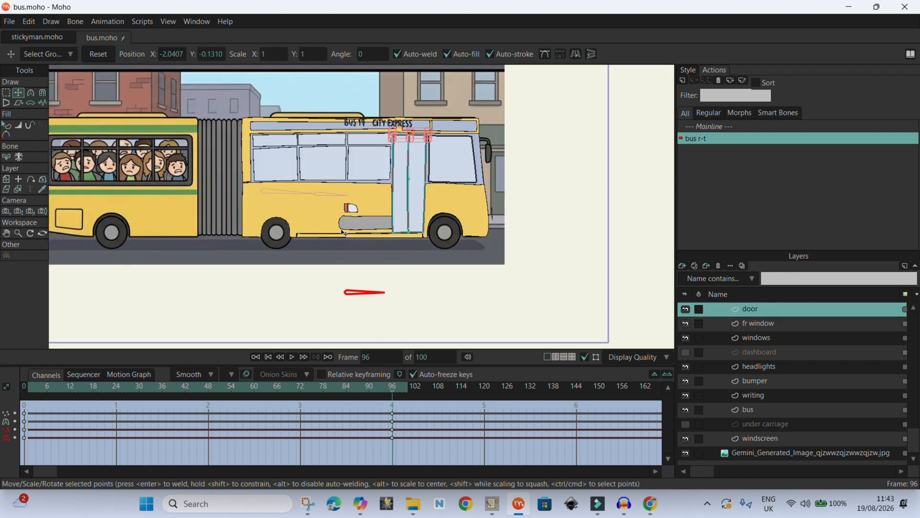
- Move the bumper to the front end of the bus beside the front wheel
right_click(352, 228, "alt")
left_click_drag(352, 227, 497, 228)
left_click_drag(566, 222, 505, 208)
scroll(485, 235, "up", 6)
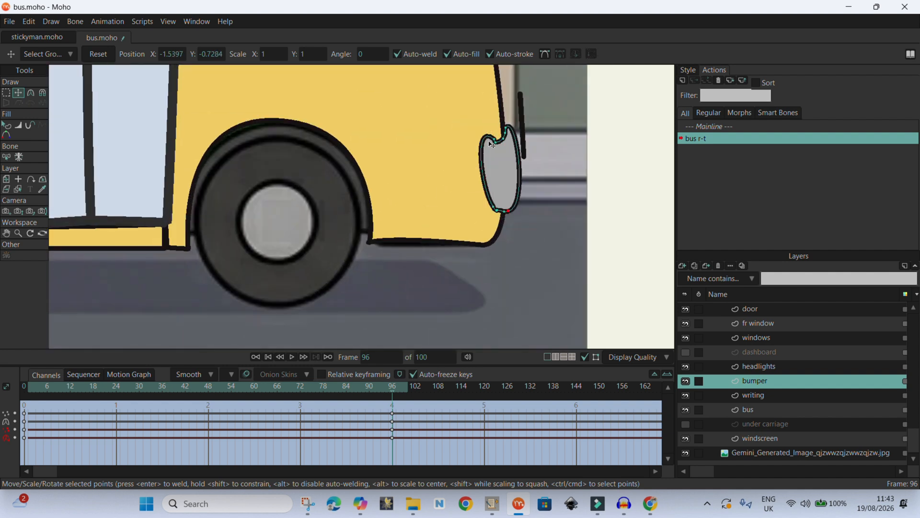
left_click_drag(494, 139, 491, 139)
scroll(485, 200, "down", 6)
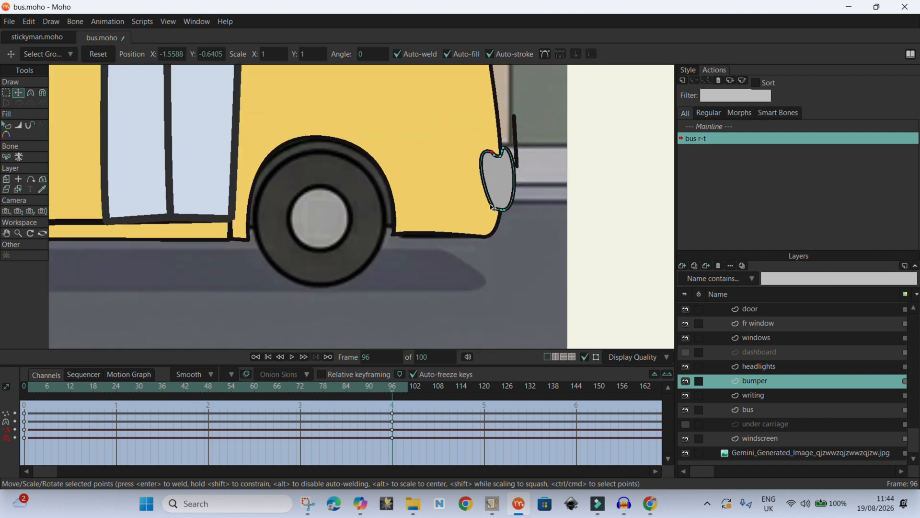
scroll(491, 208, "up", 2)
scroll(486, 203, "down", 6)
mouse_move(391, 388)
left_mouse_down()
mouse_move(30, 407)
mouse_move(324, 416)
mouse_move(393, 439)
left_mouse_up()
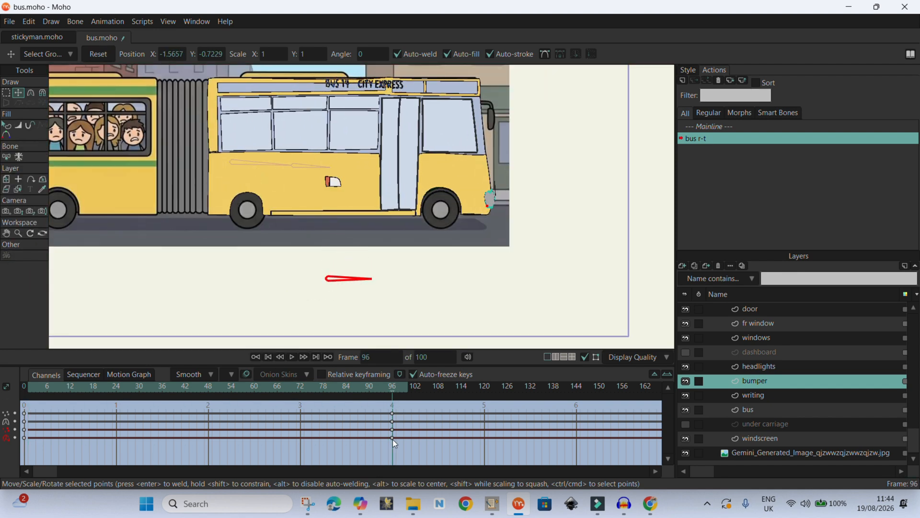
- Nudge the bumper further along the bus's front corner and hide the background image layer
key("g")
scroll(500, 215, "up", 4)
mouse_move(439, 143)
left_mouse_down()
mouse_move(483, 165)
mouse_move(456, 207)
left_mouse_up()
left_click(21, 93)
mouse_move(391, 396)
left_mouse_down()
mouse_move(289, 393)
mouse_move(389, 395)
left_mouse_up()
scroll(457, 318, "up", 3)
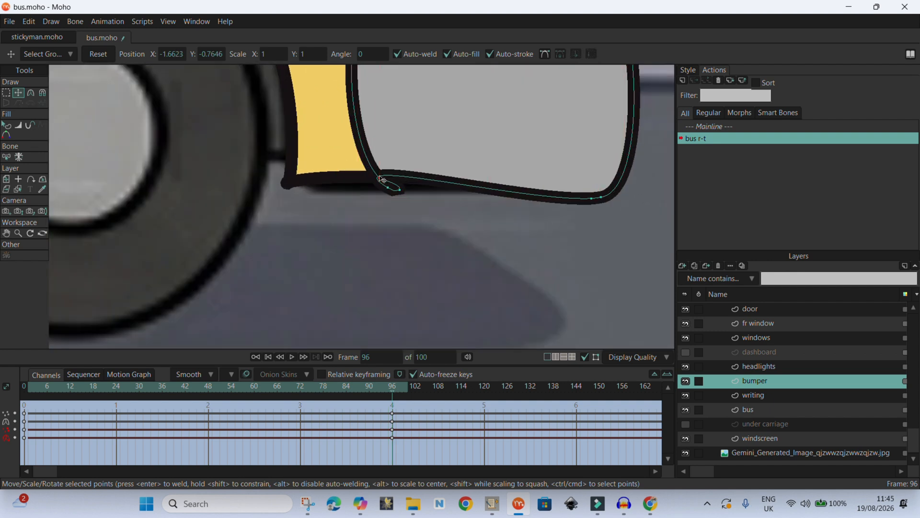
left_click_drag(385, 180, 398, 192)
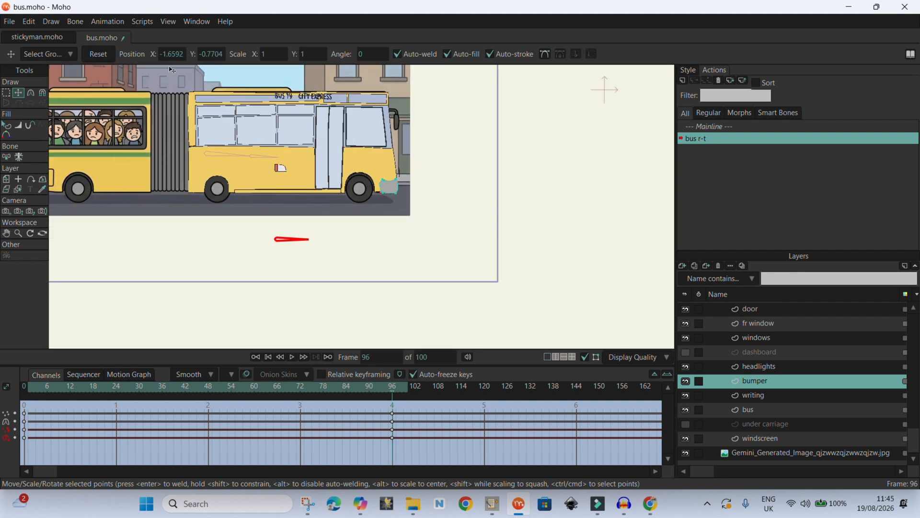
left_click(686, 452)
left_click_drag(395, 394, 394, 440)
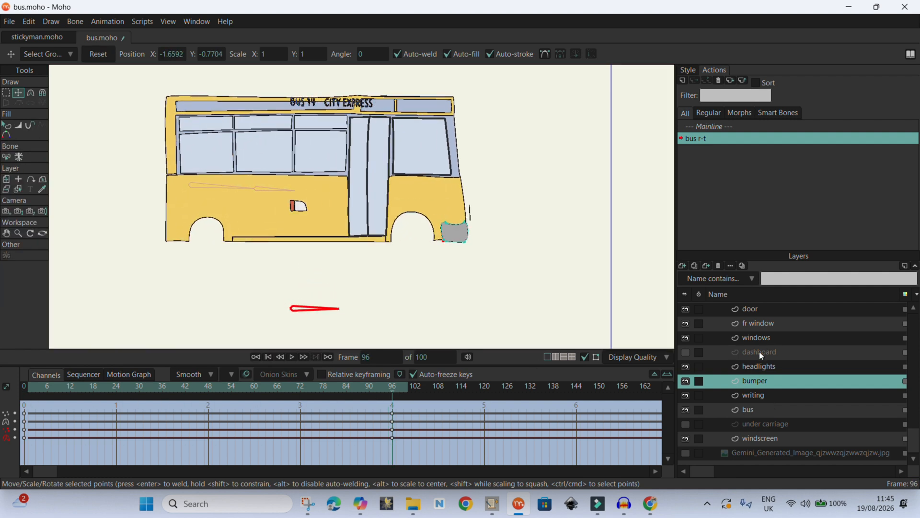
- Move the lights on the headlights layer forward onto the front end of the bus
left_click(758, 367)
key("g")
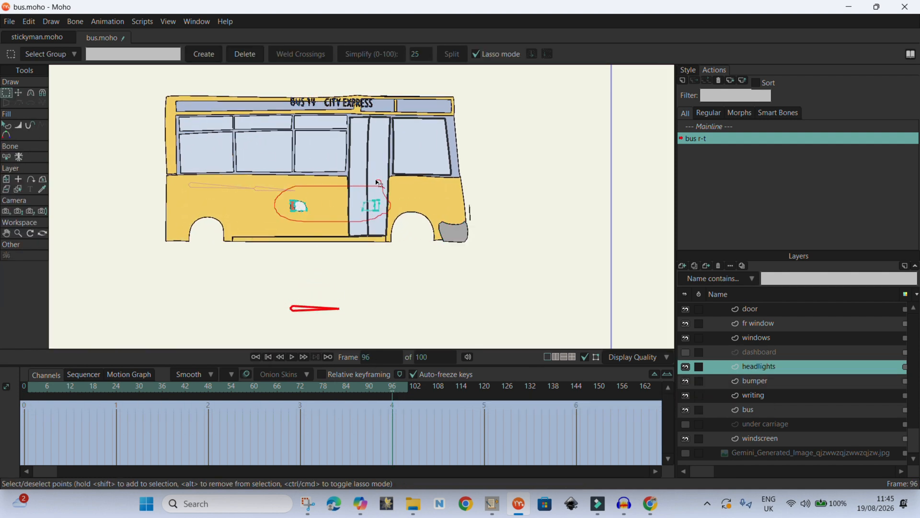
left_click_drag(377, 183, 376, 183)
key("t")
mouse_move(314, 210)
left_mouse_down()
mouse_move(490, 213)
mouse_move(479, 211)
mouse_move(505, 220)
mouse_move(481, 220)
mouse_move(488, 231)
left_mouse_up()
scroll(461, 203, "up", 6)
scroll(496, 232, "down", 5)
- Pull the bus body's front corner points back in line with the headlights
left_click(747, 409)
scroll(497, 232, "up", 7)
left_click_drag(489, 200, 453, 177)
scroll(493, 198, "up", 6)
left_click_drag(494, 178, 452, 177)
- Fine-tune the headlights' position against the bus front
left_click(758, 366)
left_click_drag(454, 248, 449, 248)
right_click(451, 188, "alt")
left_click_drag(452, 177, 449, 177)
scroll(456, 185, "down", 7)
- Adjust the bus body's front edge points at earlier frames of the turn
left_click_drag(391, 390, 162, 388)
left_click(211, 179)
left_click_drag(370, 407, 406, 446)
left_click_drag(162, 389, 392, 389)
scroll(453, 172, "up", 7)
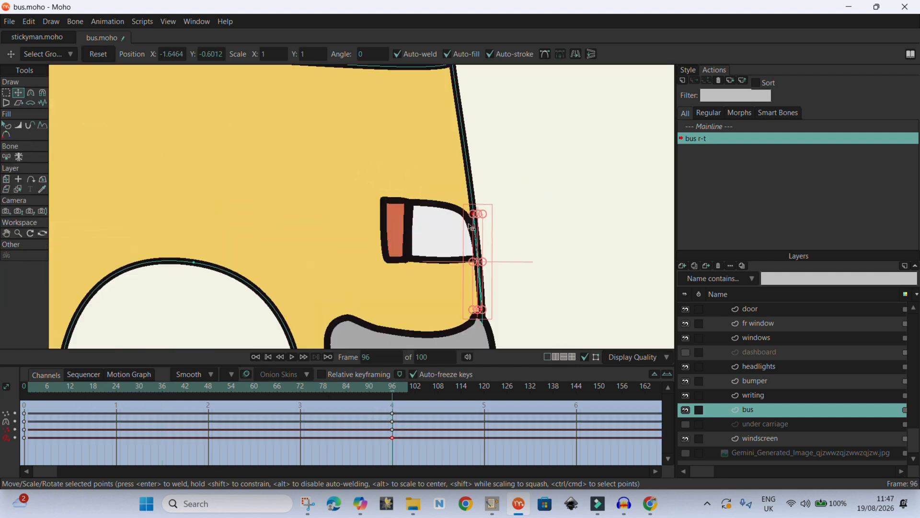
left_click_drag(396, 421, 174, 388)
right_click(425, 235, "alt")
left_click_drag(449, 234, 409, 234)
left_click_drag(175, 390, 250, 389)
left_click_drag(482, 234, 437, 235)
scroll(436, 235, "up", 6)
- Reposition another point on the bus front at two frames of the turn
right_click(395, 180, "alt")
left_click_drag(397, 185, 347, 209)
left_click_drag(89, 388, 251, 387)
left_click_drag(346, 209, 347, 179)
scroll(374, 184, "down", 4)
left_click_drag(252, 391, 311, 390)
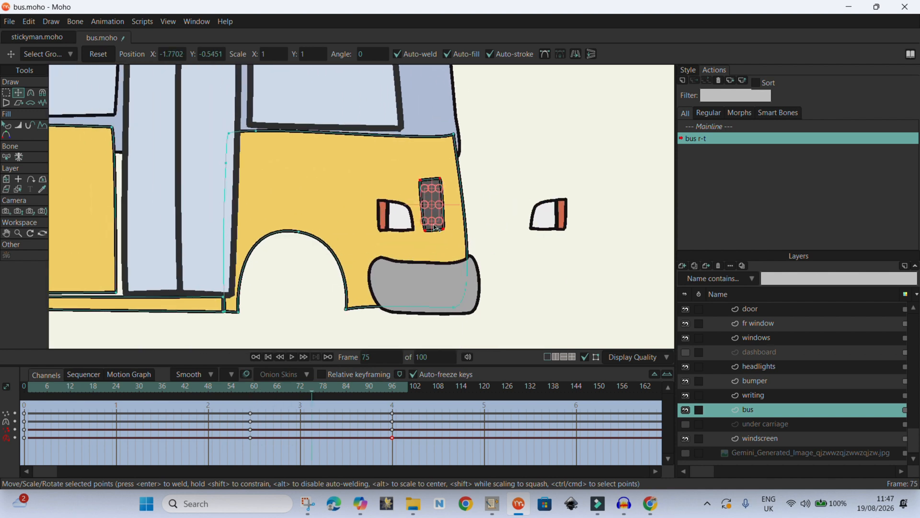
- At frame 75, resize the grille and place the headlights and grille on the bus's front face
left_click_drag(434, 228, 435, 211)
right_click(555, 221, "alt")
left_click_drag(567, 214, 463, 215)
left_click_drag(377, 215, 388, 215)
right_click(426, 180, "alt")
left_click_drag(432, 181, 445, 199)
left_click_drag(414, 200, 415, 200)
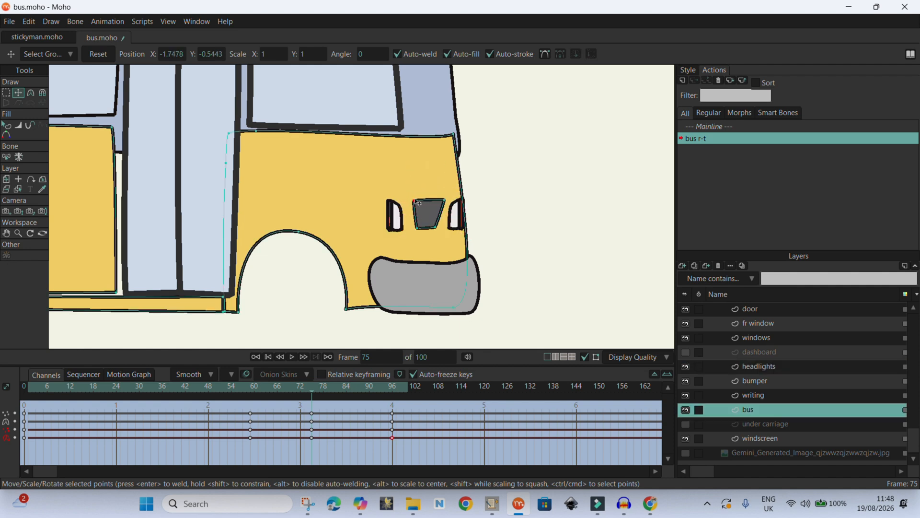
left_click_drag(454, 135, 458, 136)
- Delete the bus layer's selected keyframes in the timeline
left_click_drag(312, 391, 392, 391)
scroll(414, 239, "down", 4)
scroll(414, 238, "down", 2)
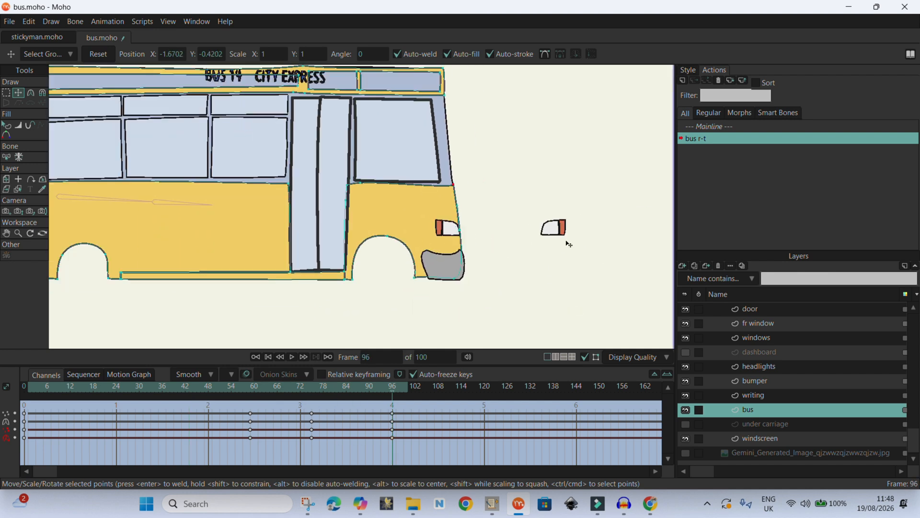
right_click(557, 228, "alt")
left_click_drag(421, 447, 3, 411)
key("Delete")
- Reposition the headlights at an early frame and at frame 60 of the turn
left_click_drag(246, 230, 474, 232)
left_click_drag(394, 389, 160, 393)
left_click_drag(402, 226, 379, 227)
left_click_drag(157, 390, 254, 391)
left_click_drag(468, 213, 433, 230)
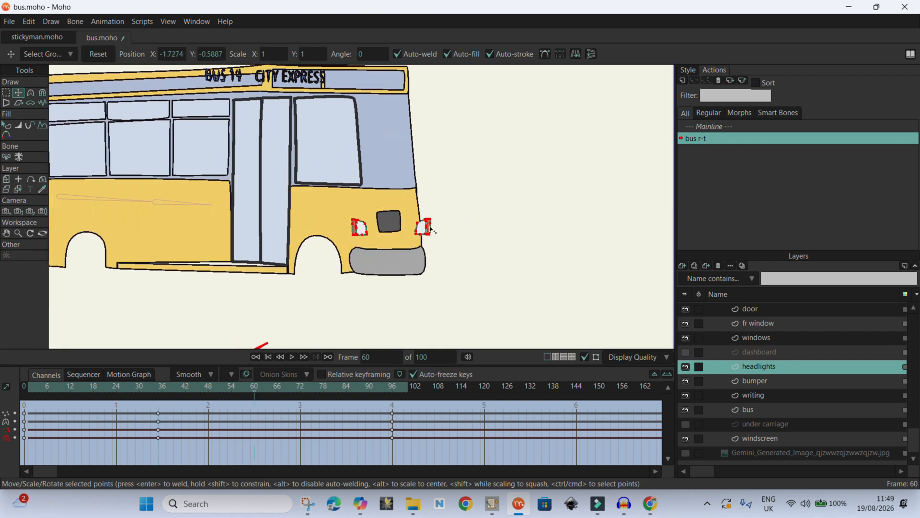
- Slide the headlights back toward the bus front at frame 96
left_click_drag(253, 394, 393, 389)
left_click_drag(574, 229, 500, 229)
left_click_drag(459, 225, 469, 226)
- Delete the headlights layer's intermediate keyframes
left_click_drag(393, 391, 9, 434)
right_click(245, 214, "alt")
left_click_drag(34, 405, 317, 466)
key("Delete")
left_click_drag(322, 391, 395, 396)
scroll(567, 250, "down", 3)
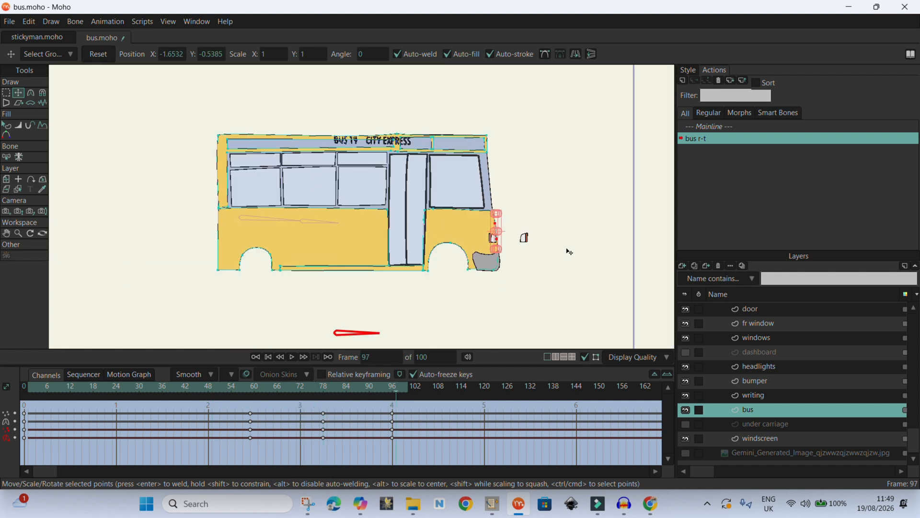
- Select the destination writing and move it off beyond the front of the bus at frame 97
left_click(771, 394)
left_click(6, 93)
mouse_move(492, 107)
left_mouse_down()
mouse_move(296, 118)
mouse_move(427, 101)
left_mouse_up()
left_click(18, 93)
scroll(464, 143, "up", 4)
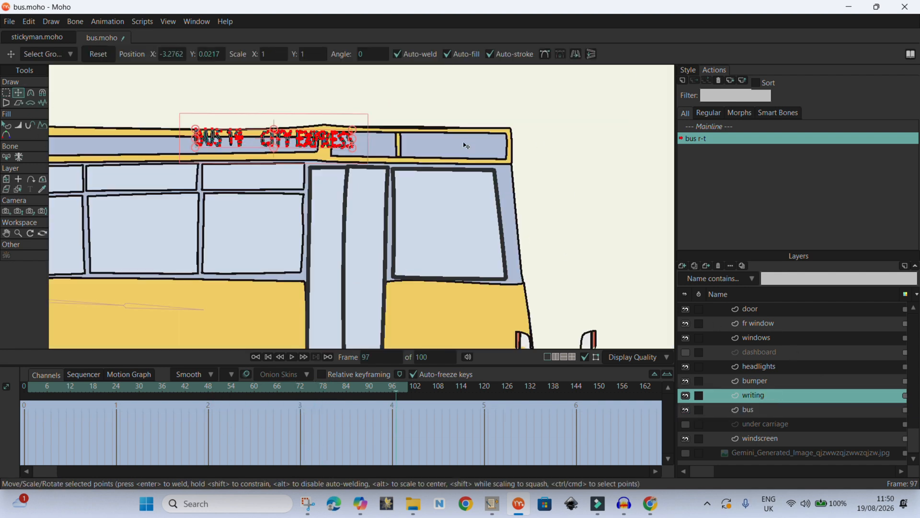
left_click(268, 131)
left_click(6, 93)
mouse_move(206, 125)
left_mouse_down()
mouse_move(207, 175)
mouse_move(193, 147)
left_mouse_up()
left_click(18, 93)
mouse_move(296, 142)
left_mouse_down()
mouse_move(469, 144)
mouse_move(610, 172)
left_mouse_up()
scroll(647, 219, "down", 4)
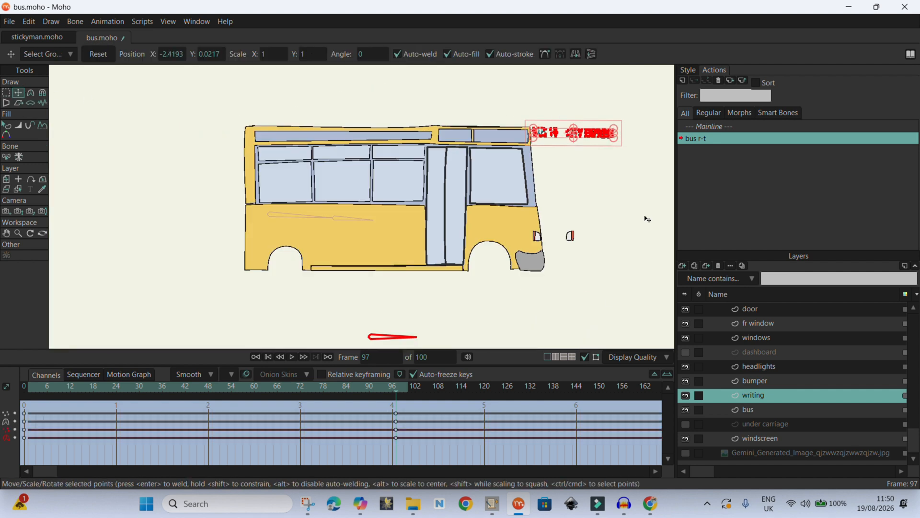
- Show the under carriage layer and shift its selected points sideways
left_click(686, 424)
left_click(256, 356)
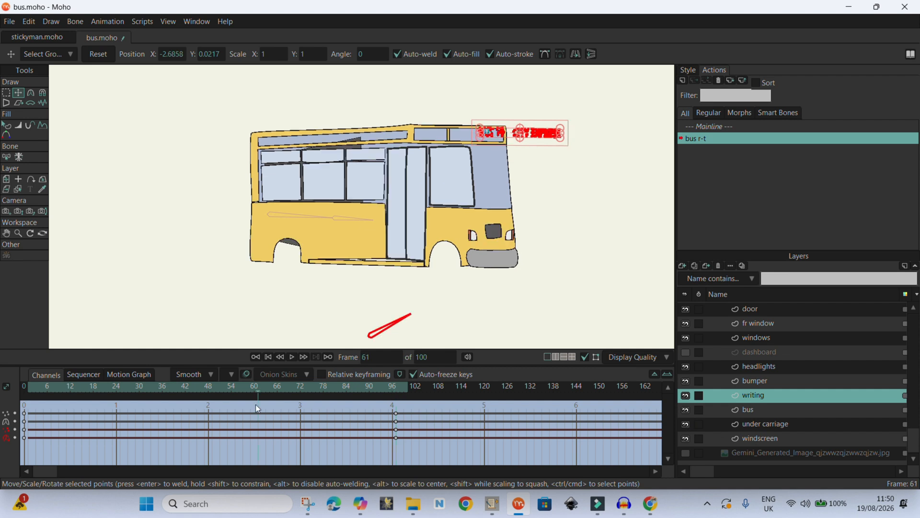
left_click(767, 423)
scroll(336, 172, "up", 2)
mouse_move(32, 389)
left_mouse_down()
mouse_move(346, 442)
mouse_move(392, 441)
left_mouse_up()
left_click(6, 93)
mouse_move(413, 118)
left_mouse_down()
mouse_move(348, 296)
mouse_move(446, 155)
left_mouse_up()
left_click(19, 93)
left_click_drag(385, 190, 631, 196)
- Drag several corner points of the bus shapes to refine the outline
left_click_drag(625, 307, 633, 307)
left_click_drag(618, 129, 618, 135)
left_click_drag(233, 152, 205, 126)
left_click_drag(237, 269, 212, 305)
left_click_drag(209, 214, 212, 129)
left_click_drag(160, 409, 391, 516)
right_click(521, 117, "alt")
scroll(575, 115, "up", 4)
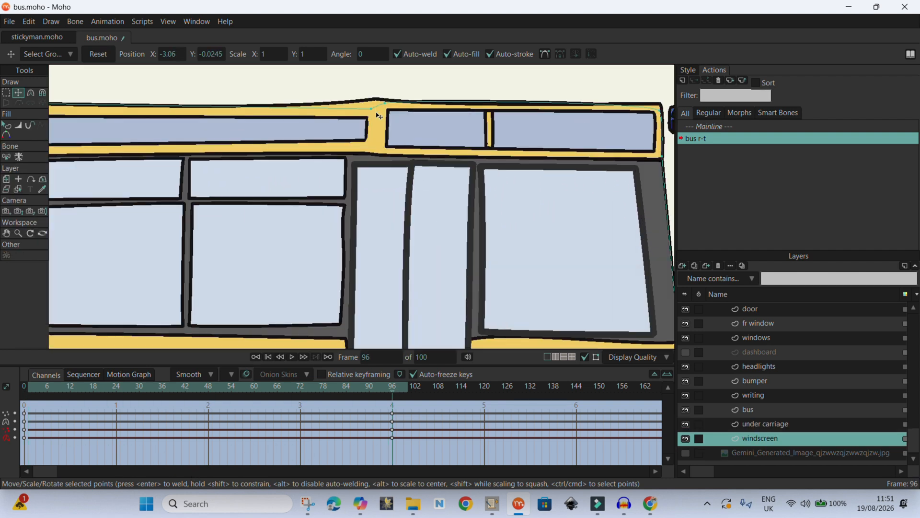
- Adjust the curvature of the roof point above the door with the Curvature tool
right_click(377, 106, "alt")
left_click(377, 100)
left_click(377, 100)
left_click(31, 93)
left_click_drag(377, 100, 407, 104)
scroll(410, 105, "down", 3)
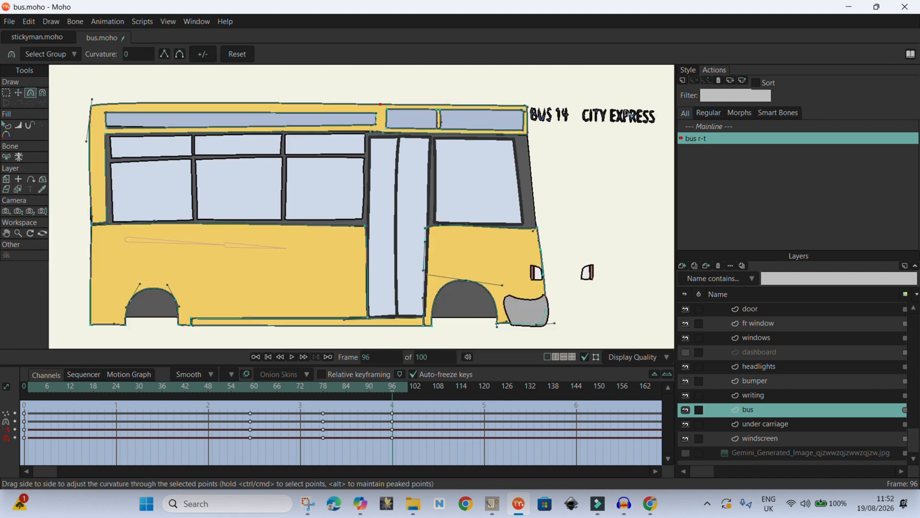
- Select the upper window strip's points and shift them toward the front of the bus
scroll(521, 107, "up", 1)
left_click(516, 132)
left_click(18, 93)
scroll(475, 126, "up", 2)
left_click(5, 93)
left_click_drag(287, 91, 382, 90)
left_click_drag(258, 91, 260, 139)
mouse_move(396, 142)
left_mouse_down()
mouse_move(474, 141)
mouse_move(550, 95)
left_mouse_up()
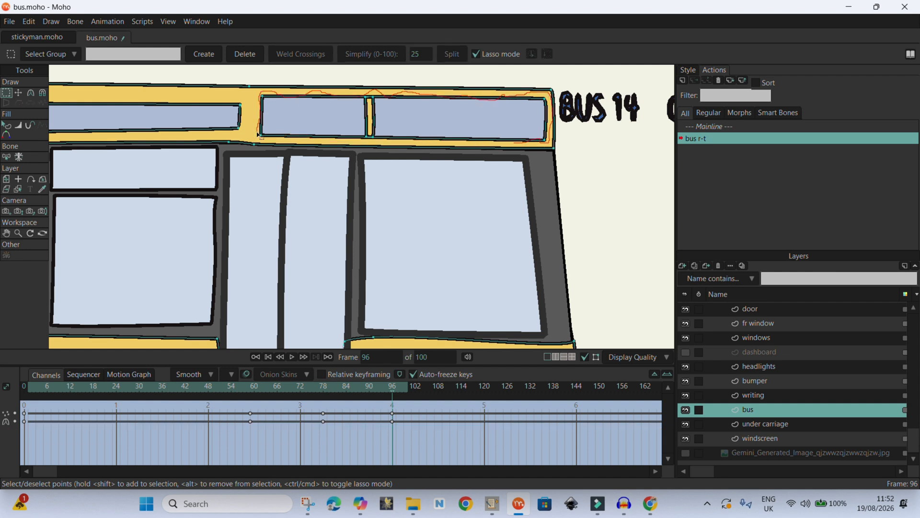
left_click_drag(499, 146, 505, 144)
left_click(18, 93)
left_click_drag(261, 120, 494, 141)
- Shift the front roof window points forward to meet the bus's front edge
scroll(352, 145, "down", 3)
scroll(343, 149, "up", 3)
key("g")
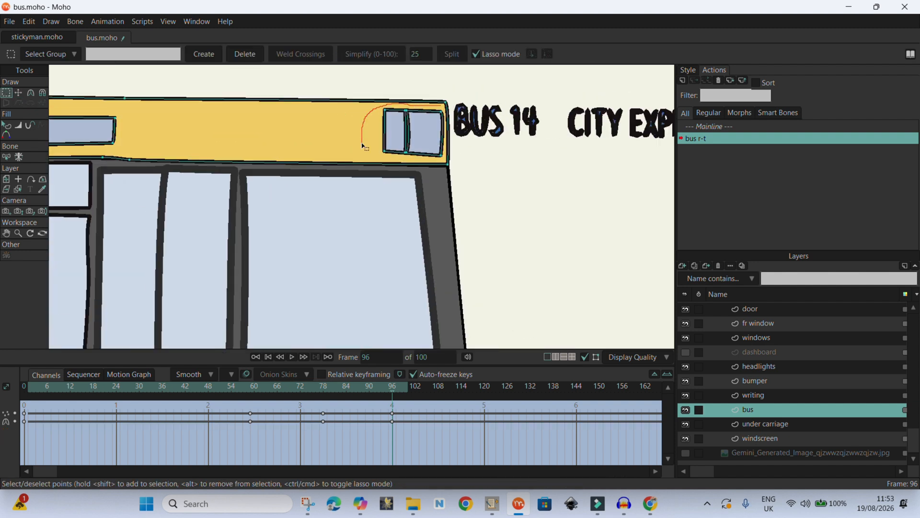
left_click_drag(444, 113, 443, 108)
left_click(18, 93)
mouse_move(421, 137)
left_mouse_down()
mouse_move(472, 137)
mouse_move(438, 136)
left_mouse_up()
key("g")
left_click(19, 93)
mouse_move(143, 111)
left_mouse_down()
mouse_move(131, 111)
mouse_move(426, 126)
left_mouse_up()
scroll(444, 133, "down", 4)
left_click_drag(392, 391, 320, 416)
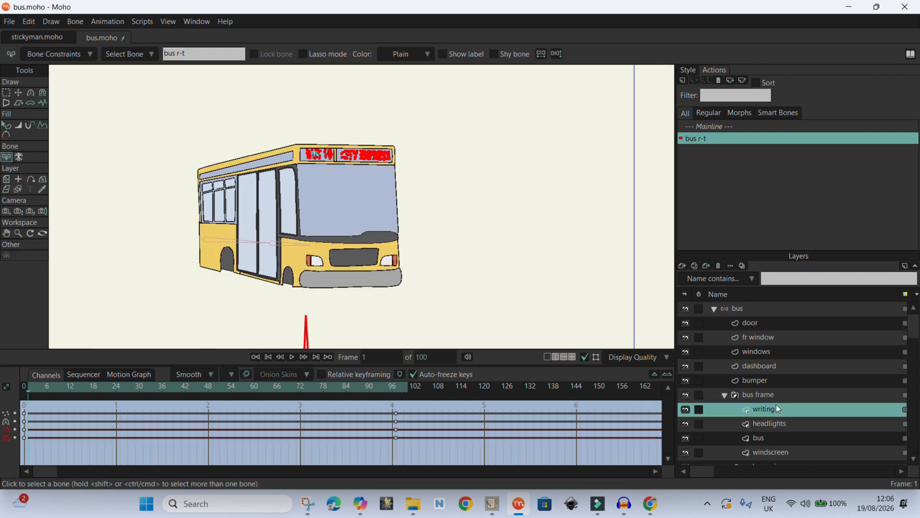
- Select the destination writing and fit it within the sign box at frame 42
key("g")
left_click_drag(418, 143, 309, 140)
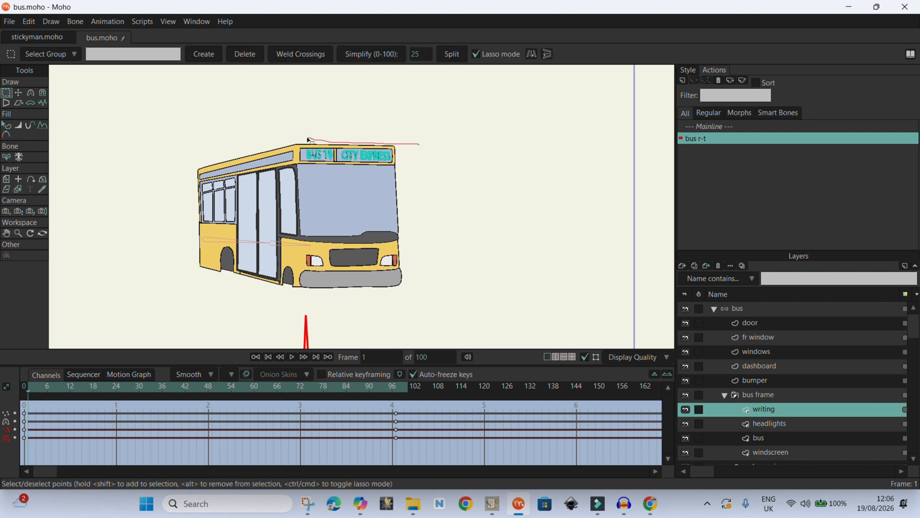
left_click_drag(408, 137, 399, 144)
scroll(337, 158, "up", 4)
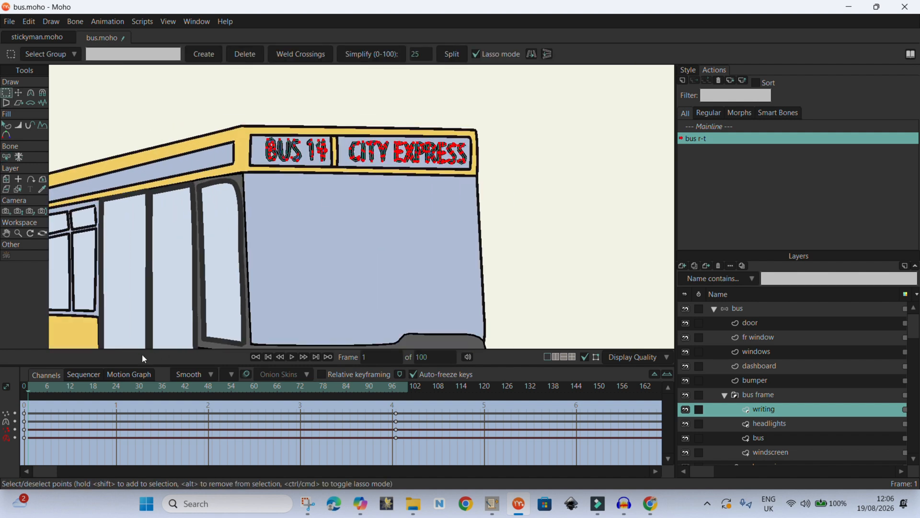
left_click_drag(30, 398, 185, 397)
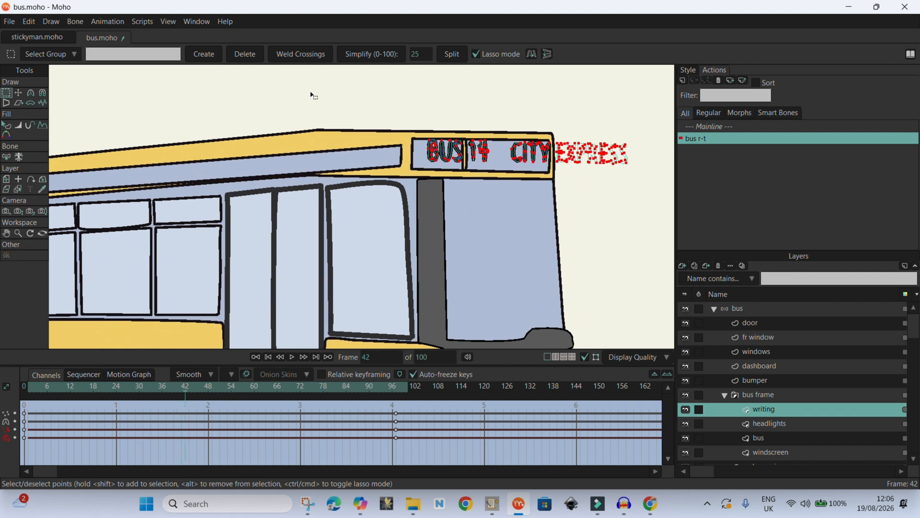
left_click(22, 92)
left_click_drag(487, 153, 467, 162)
left_click_drag(617, 158, 556, 162)
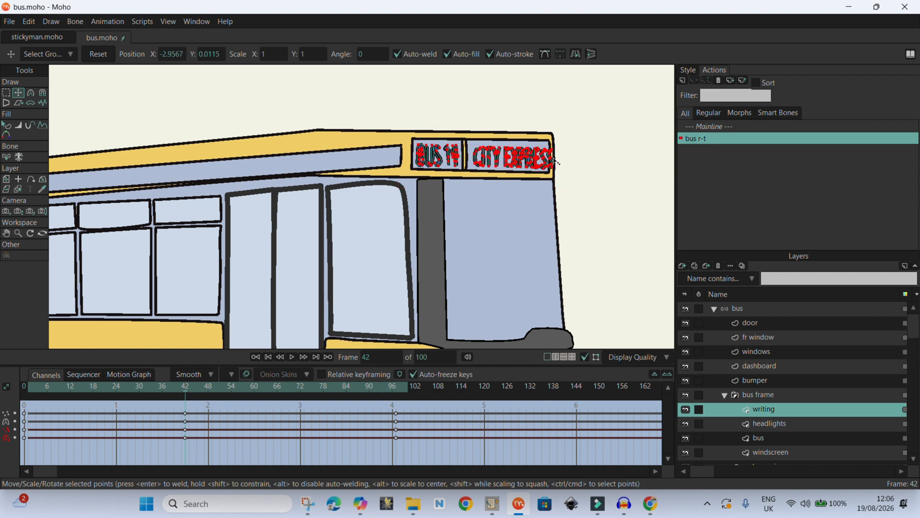
- Fit the writing inside the sign box at frames 55 and 68
left_click_drag(186, 394, 222, 391)
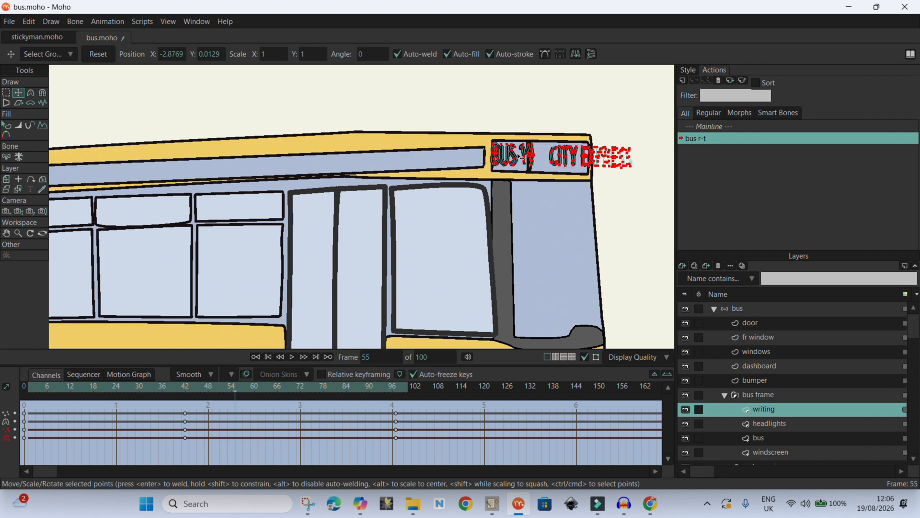
left_click_drag(624, 157, 589, 158)
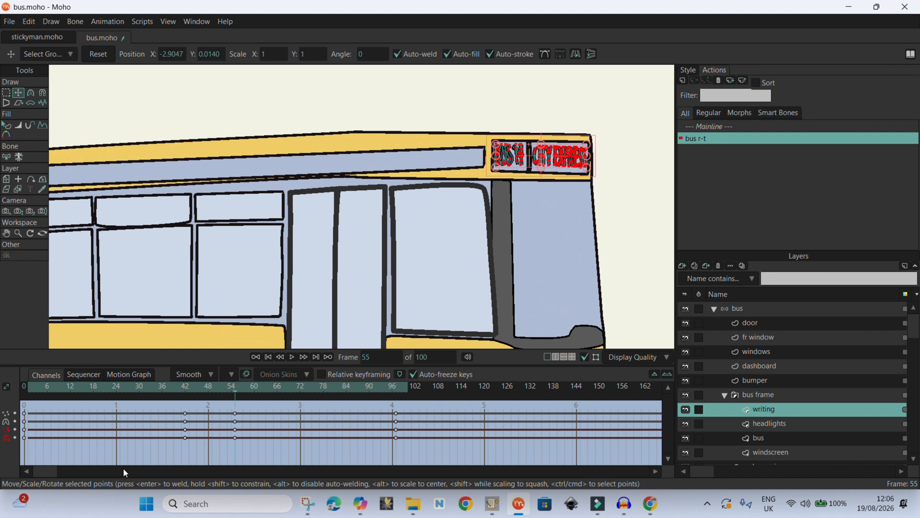
left_click_drag(234, 392, 285, 390)
left_click_drag(299, 201, 307, 206)
scroll(308, 207, "down", 2)
scroll(624, 190, "up", 4)
left_click_drag(627, 149, 509, 151)
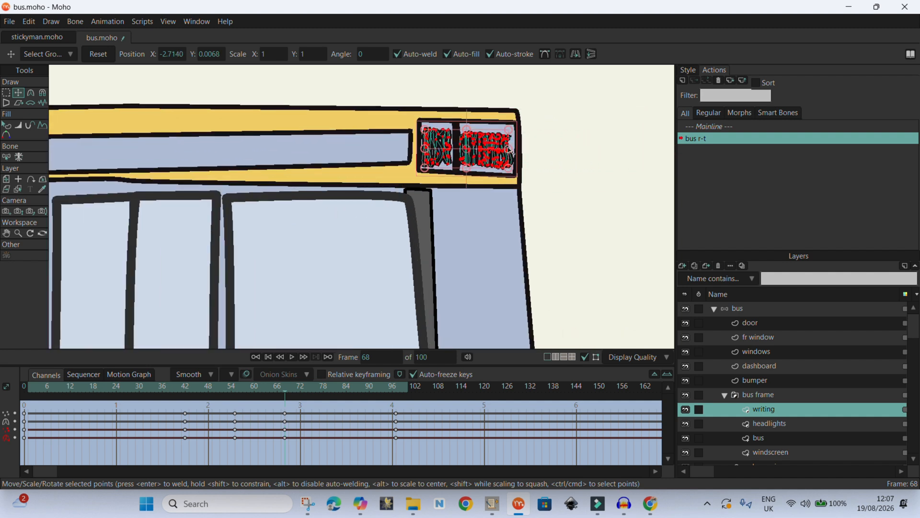
- Refit the writing inside the sign box at the next keyframe of the turn
left_click_drag(284, 395, 346, 421)
left_click_drag(547, 140, 529, 148)
scroll(518, 152, "down", 4)
scroll(644, 165, "up", 2)
left_click_drag(641, 165, 492, 165)
- At frame 97, squeeze the writing narrow against the bus's front edge
left_click(351, 389)
left_click_drag(355, 387, 395, 388)
left_click_drag(561, 154, 536, 163)
scroll(372, 170, "down", 3)
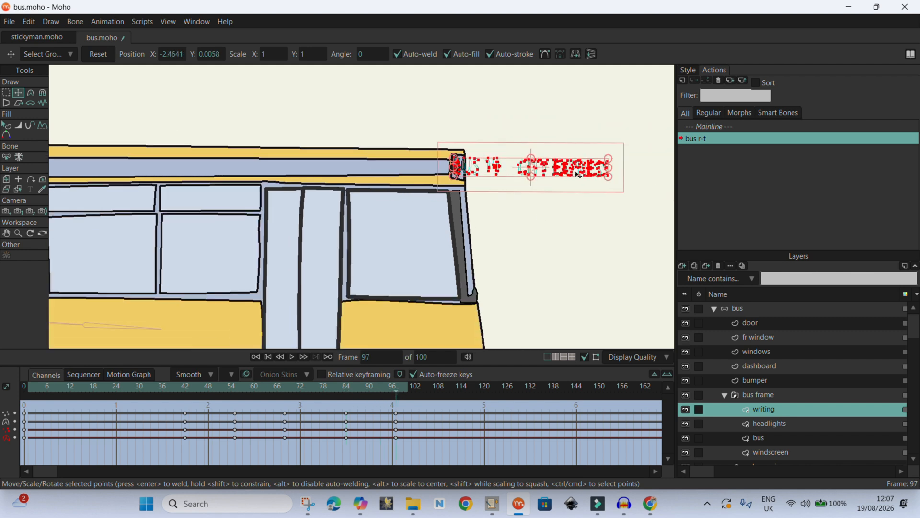
scroll(576, 173, "up", 5)
left_click_drag(636, 169, 334, 171)
- Delete the writing layer's in-between keyframes
scroll(494, 212, "down", 2)
mouse_move(396, 389)
left_mouse_down()
mouse_move(203, 399)
mouse_move(394, 401)
left_mouse_up()
left_click_drag(375, 453, 122, 406)
key("Delete")
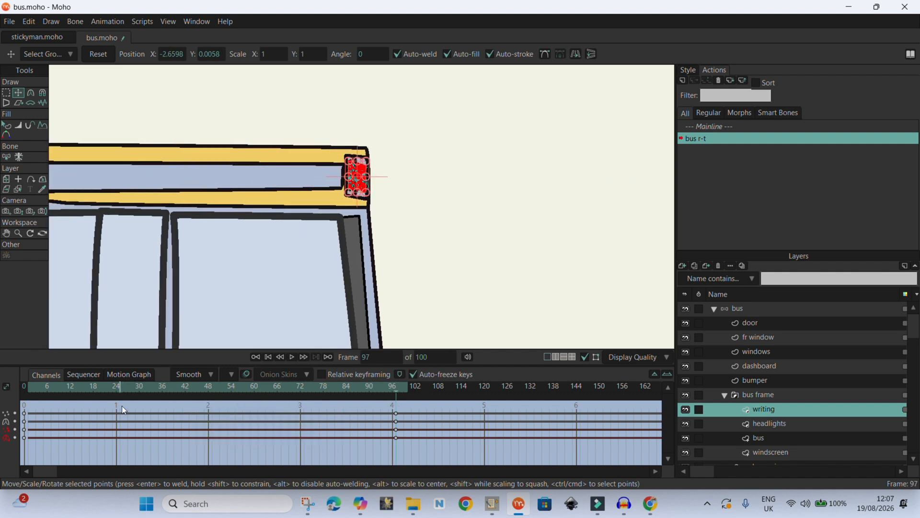
left_click_drag(395, 393, 142, 417)
scroll(462, 179, "down", 4)
right_click(268, 283, "alt")
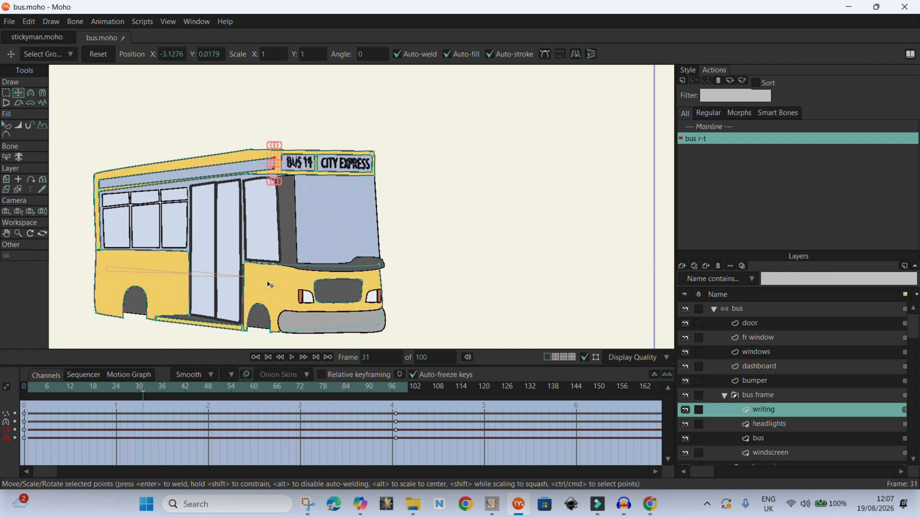
- At frame 31, pull the bus body's front roof corner points out to meet the sign box
scroll(216, 161, "up", 5)
scroll(434, 207, "down", 4)
scroll(372, 138, "up", 3)
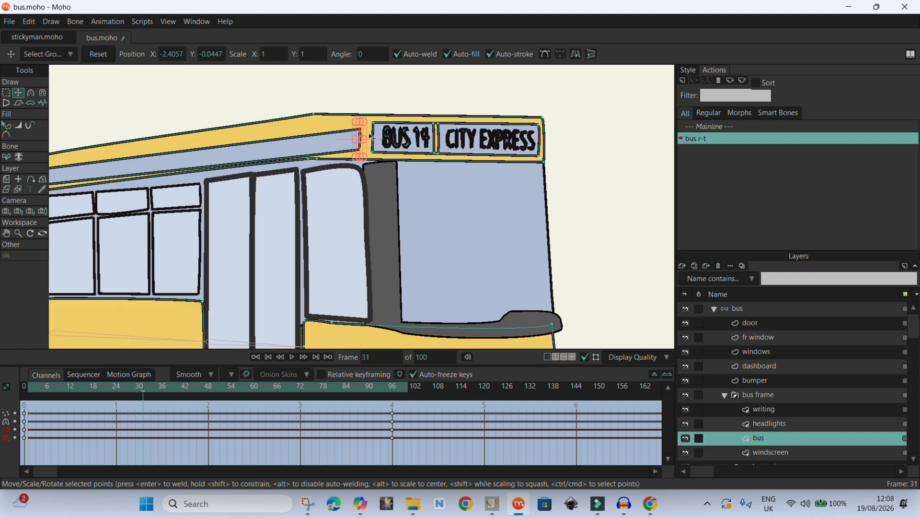
left_click_drag(315, 118, 364, 111)
left_click_drag(316, 158, 357, 159)
- Switch to the windscreen layer and nudge its top corner point against the body's front edge
right_click(461, 218, "alt")
left_click_drag(319, 117, 324, 119)
scroll(463, 225, "down", 3)
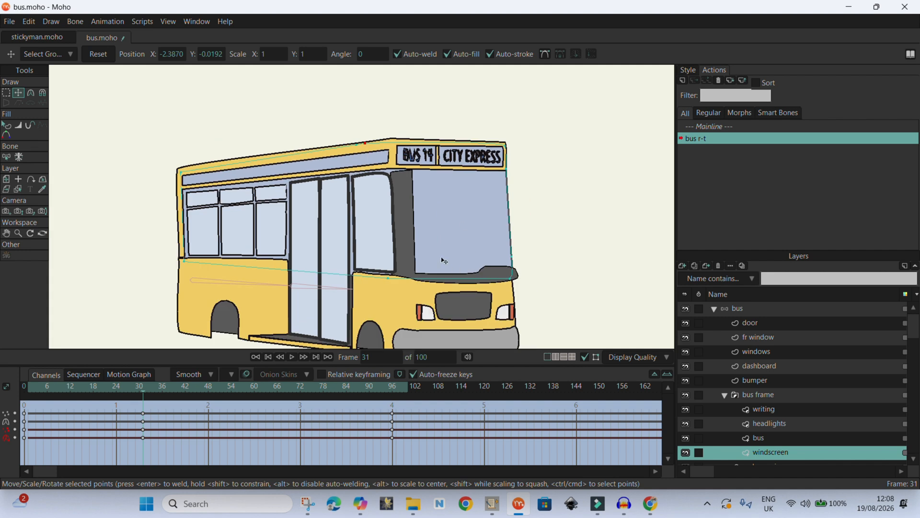
- Switch to the dashboard layer and nudge its top pillar point to line up with the windscreen
right_click(415, 239, "alt")
scroll(537, 287, "up", 3)
scroll(520, 285, "down", 2)
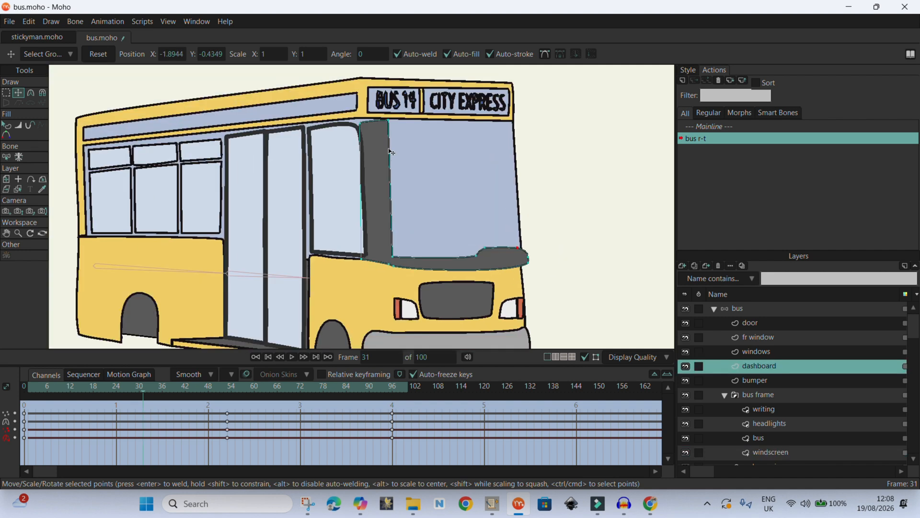
left_click_drag(361, 120, 364, 119)
scroll(332, 144, "down", 2)
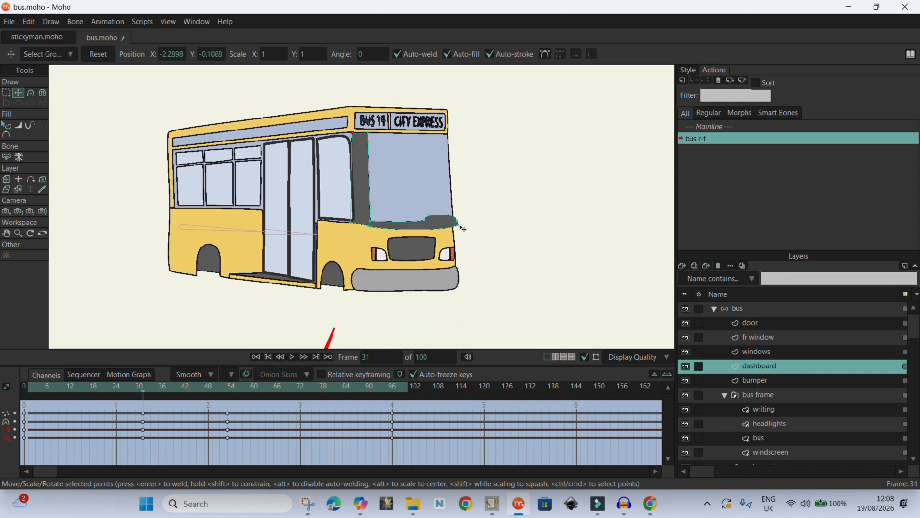
scroll(460, 226, "up", 4)
- Lasso-select the dashboard's front tip points, pull them inward, and shift the dashboard's rear end slightly
left_click(6, 94)
mouse_move(521, 202)
left_mouse_down()
mouse_move(499, 224)
mouse_move(502, 213)
left_mouse_up()
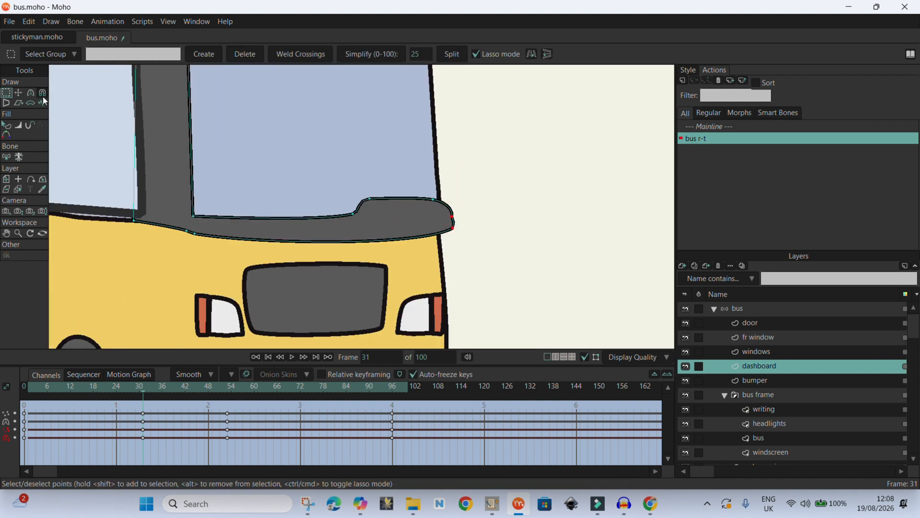
key("t")
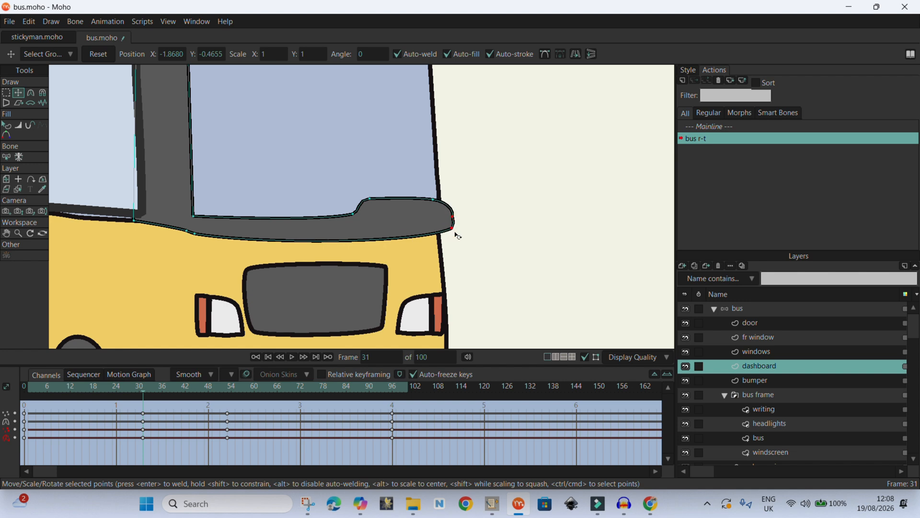
scroll(452, 214, "up", 3)
left_click_drag(449, 207, 420, 207)
scroll(430, 207, "down", 1)
left_click(410, 171)
left_click_drag(250, 196, 263, 200)
scroll(418, 207, "down", 6)
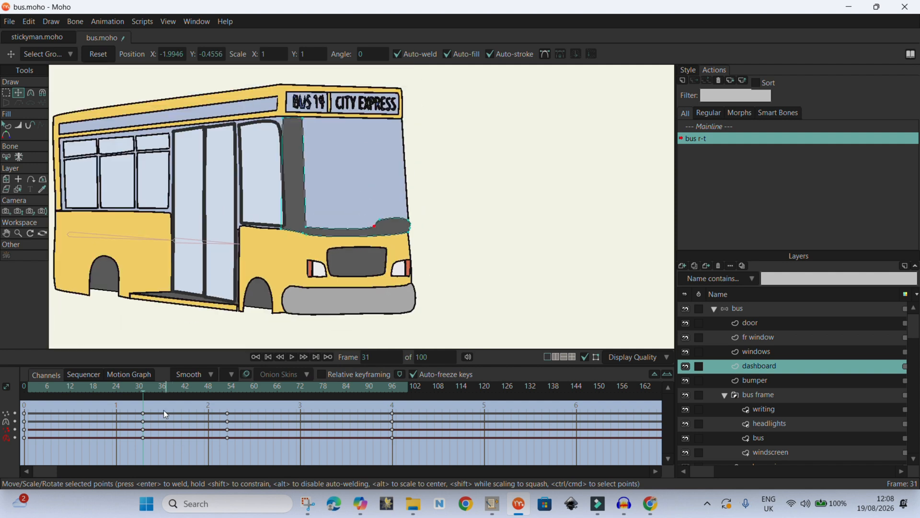
- At frame 96, move the under carriage layer up above the windscreen layer inside the bus frame group
left_click(392, 416)
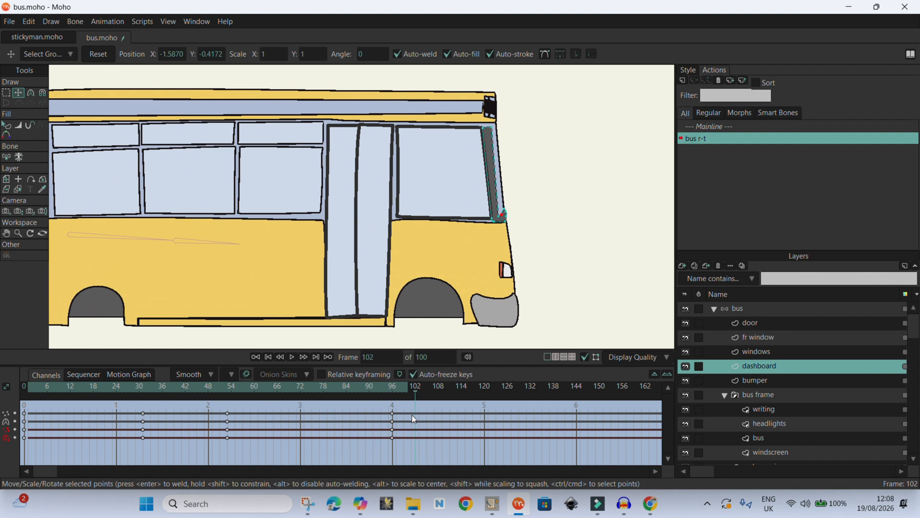
scroll(776, 419, "down", 2)
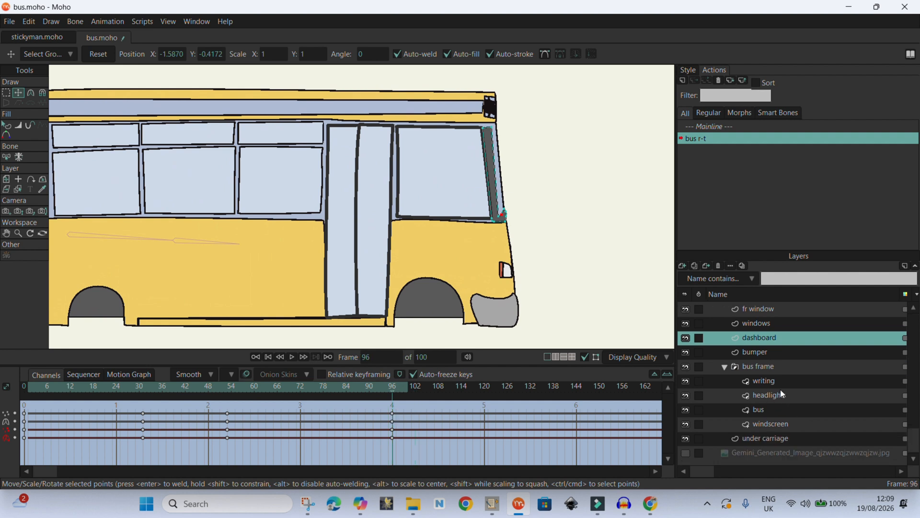
left_click(770, 439)
scroll(661, 177, "down", 3)
scroll(302, 175, "up", 5)
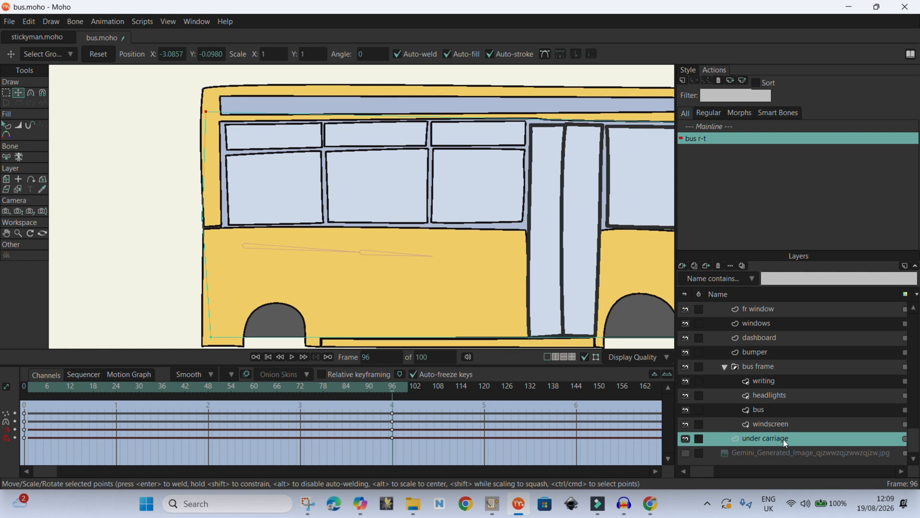
left_click_drag(783, 438, 781, 419)
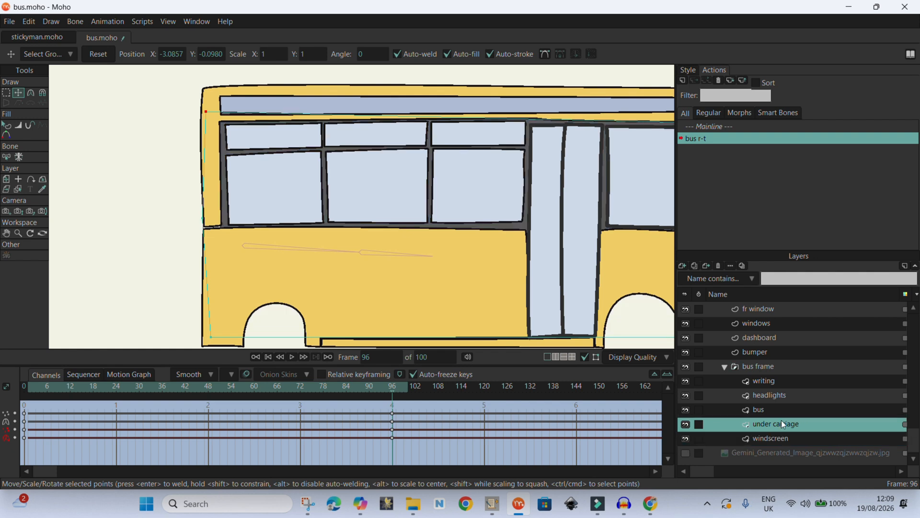
- Select the under carriage layer's keyframes at frame 96 in the timeline
scroll(243, 148, "down", 2)
left_click_drag(392, 389, 394, 434)
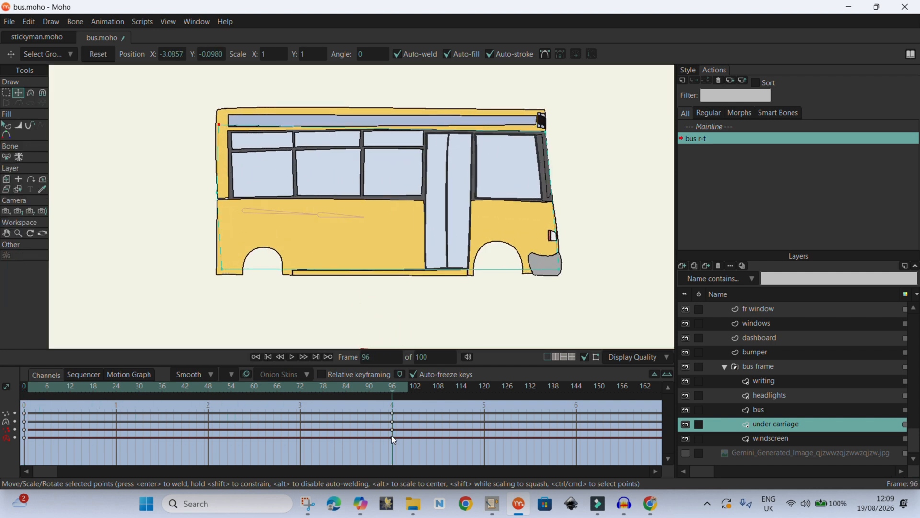
right_click(778, 423)
left_click(783, 338)
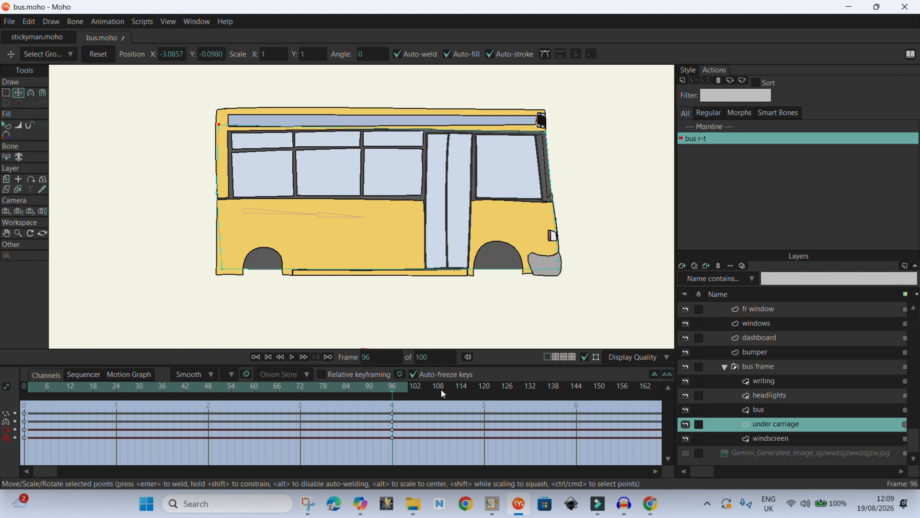
left_click_drag(403, 389, 393, 427)
scroll(551, 130, "up", 5)
scroll(553, 133, "down", 3)
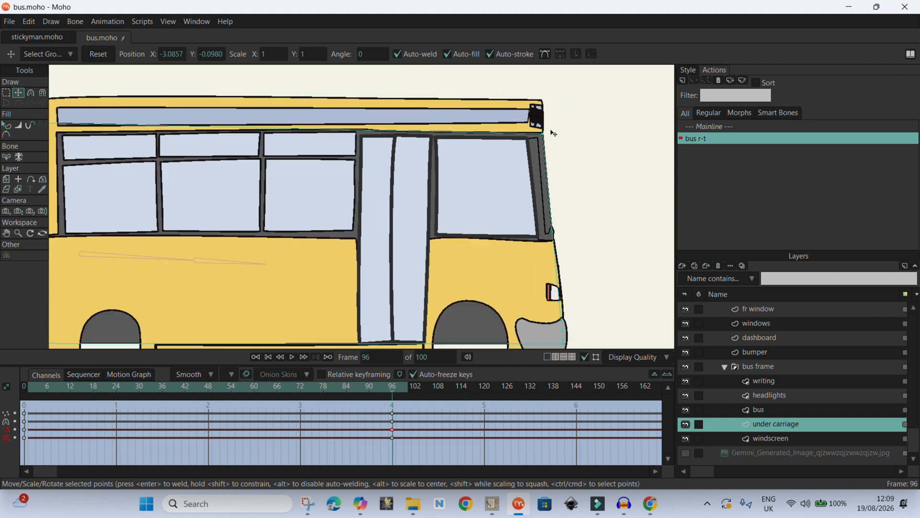